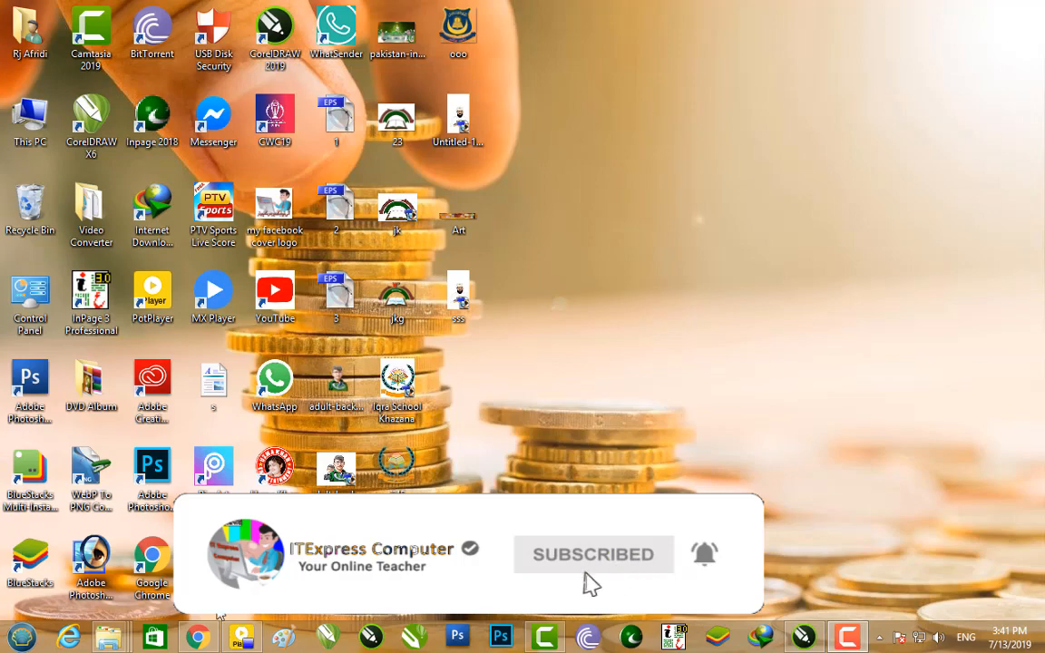
Step: Switch to Chrome, view the ITExpress Computer YouTube channel page and minimize the browser
left_click(199, 637)
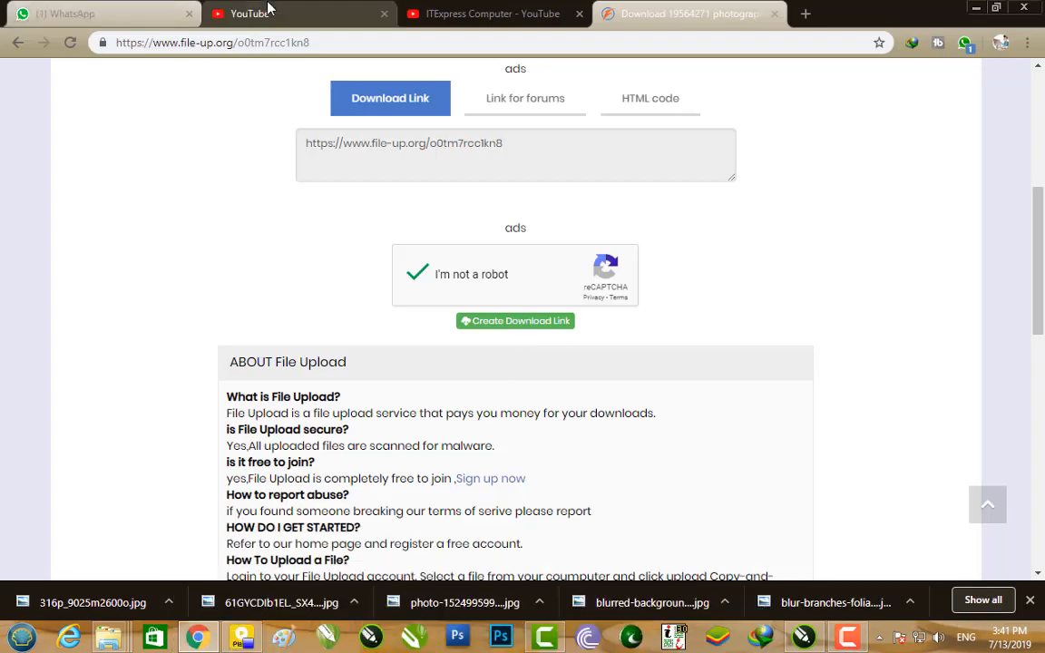
left_click(481, 14)
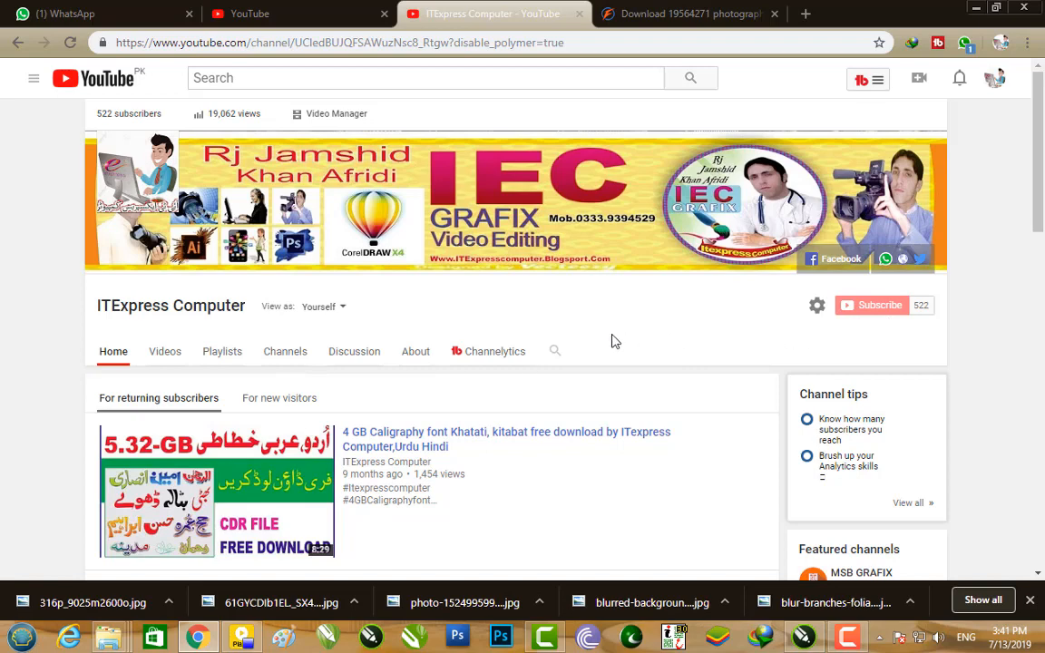
left_click(977, 8)
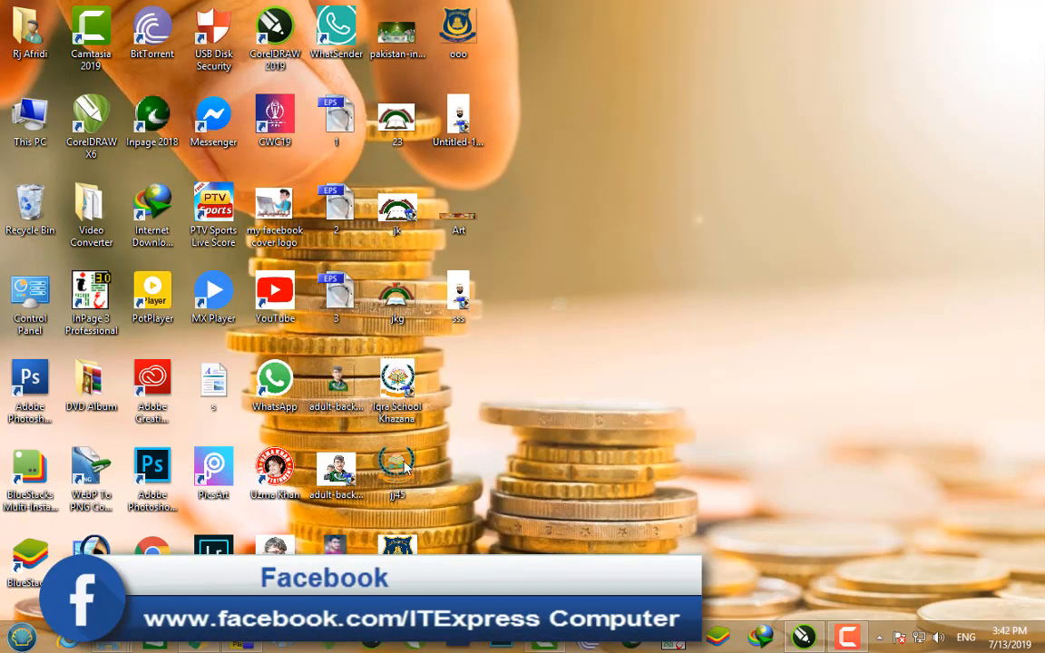
Step: Switch to File Explorer and look through the calligraphy CDR files in New folder
mouse_move(121, 644)
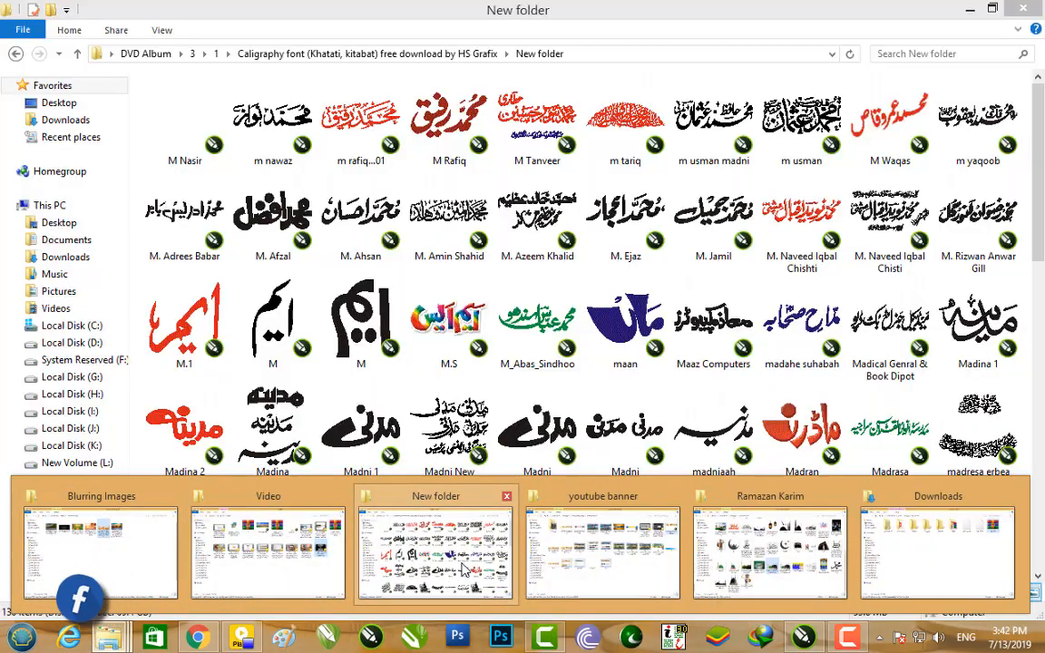
left_click(432, 544)
scroll(567, 354, "down", 10)
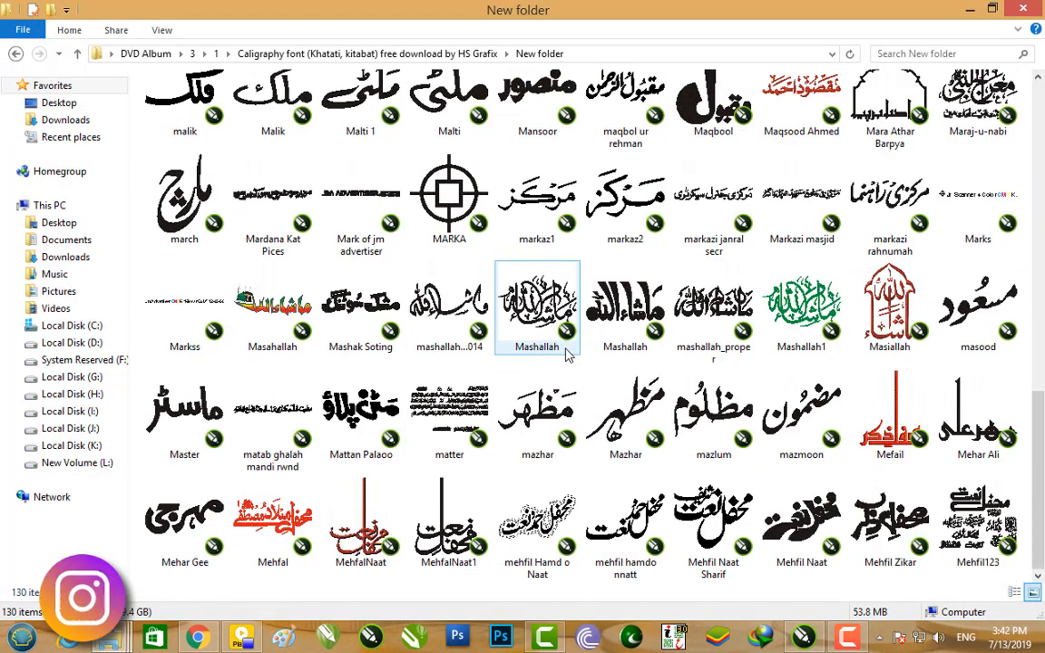
scroll(567, 356, "up", 7)
scroll(567, 356, "up", 3)
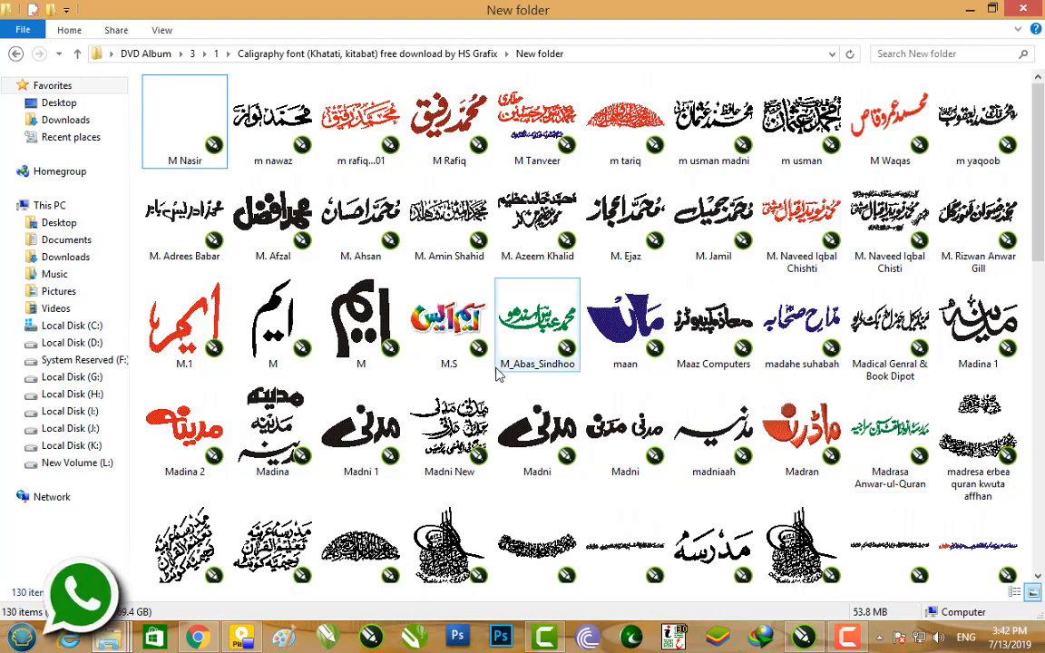
scroll(496, 370, "down", 8)
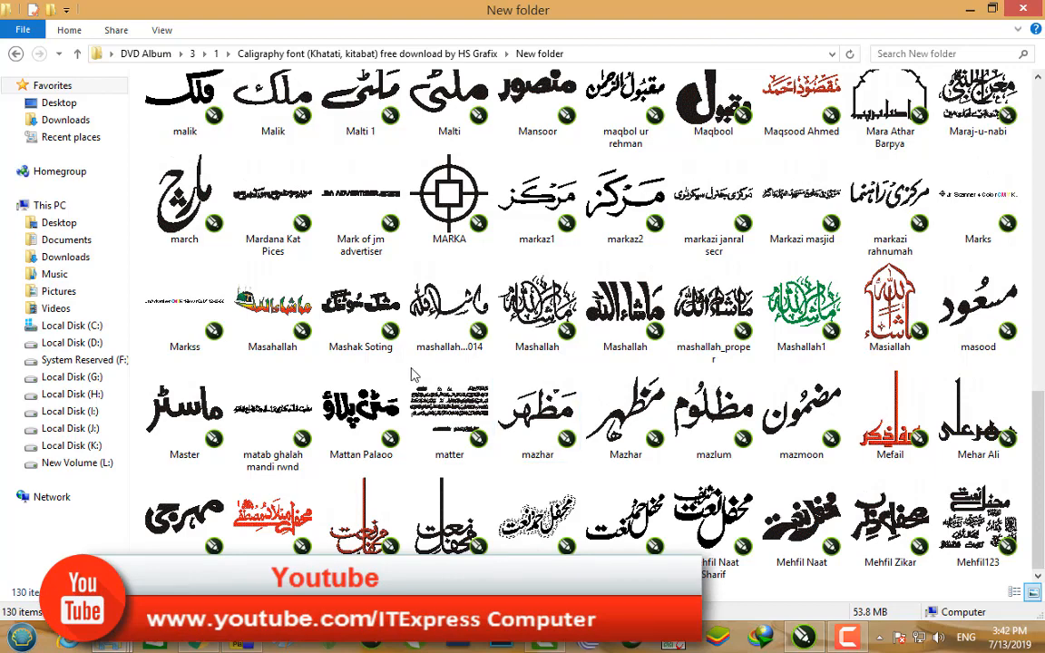
scroll(363, 336, "up", 10)
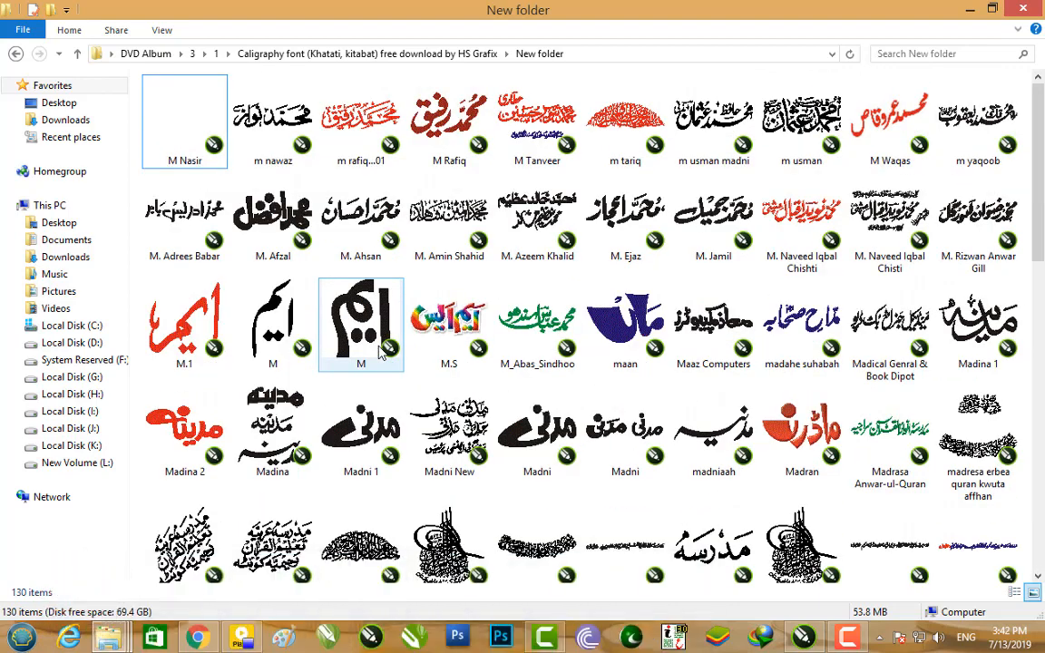
scroll(381, 354, "down", 10)
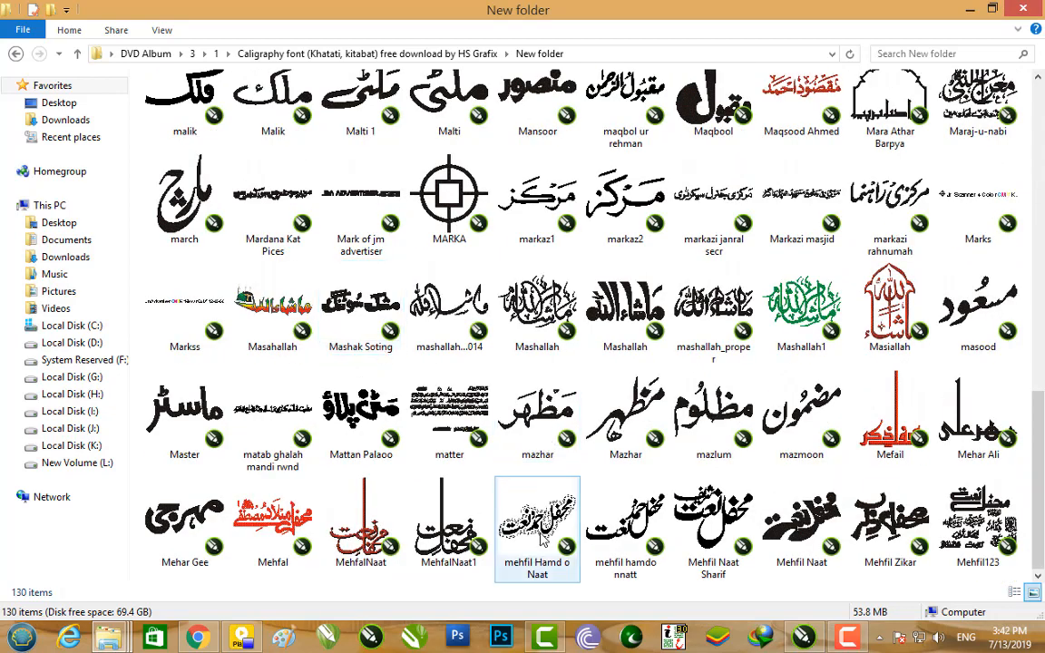
Step: Import the MehfalNaat1 calligraphy file into the open CorelDRAW drawing, placing it above the page
left_click(890, 417)
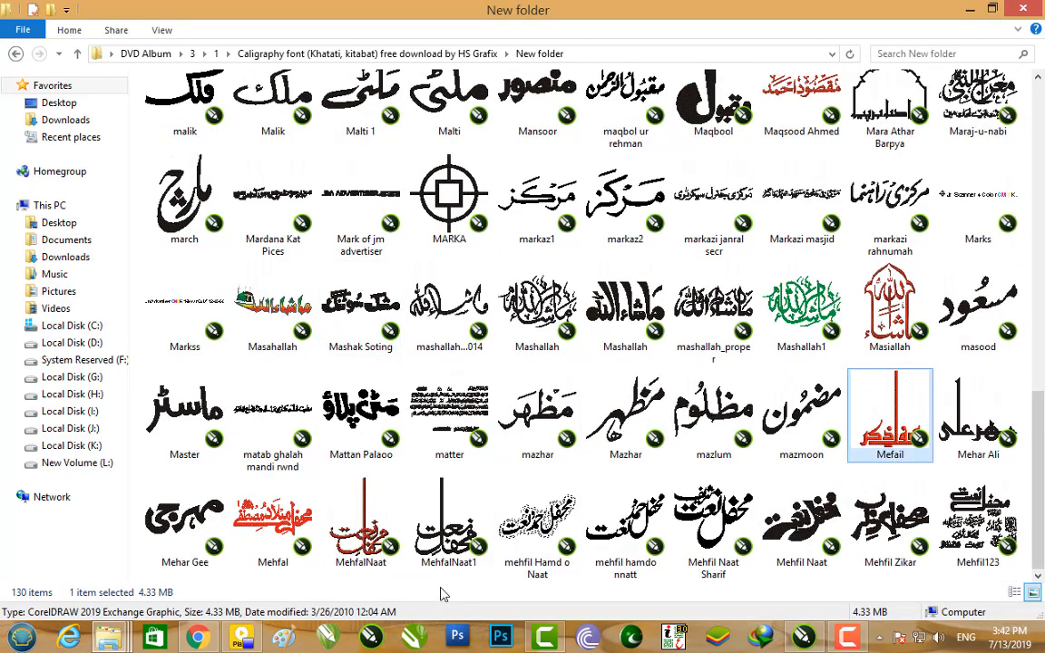
left_click_drag(445, 540, 559, 352)
scroll(541, 417, "down", 4)
scroll(558, 352, "up", 3)
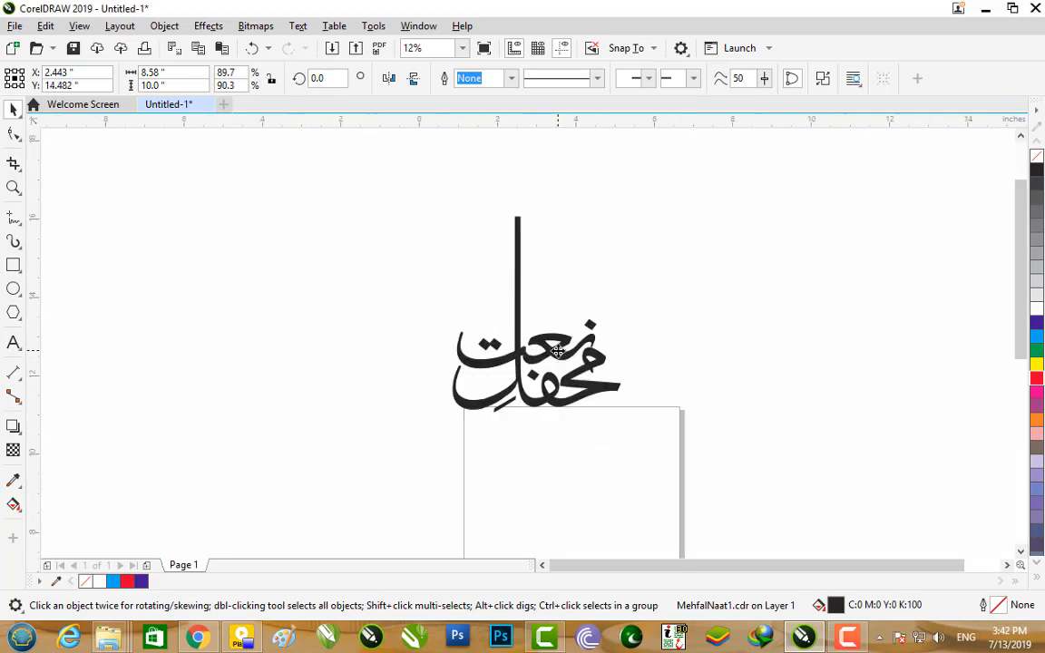
scroll(559, 352, "down", 1)
left_click(755, 361)
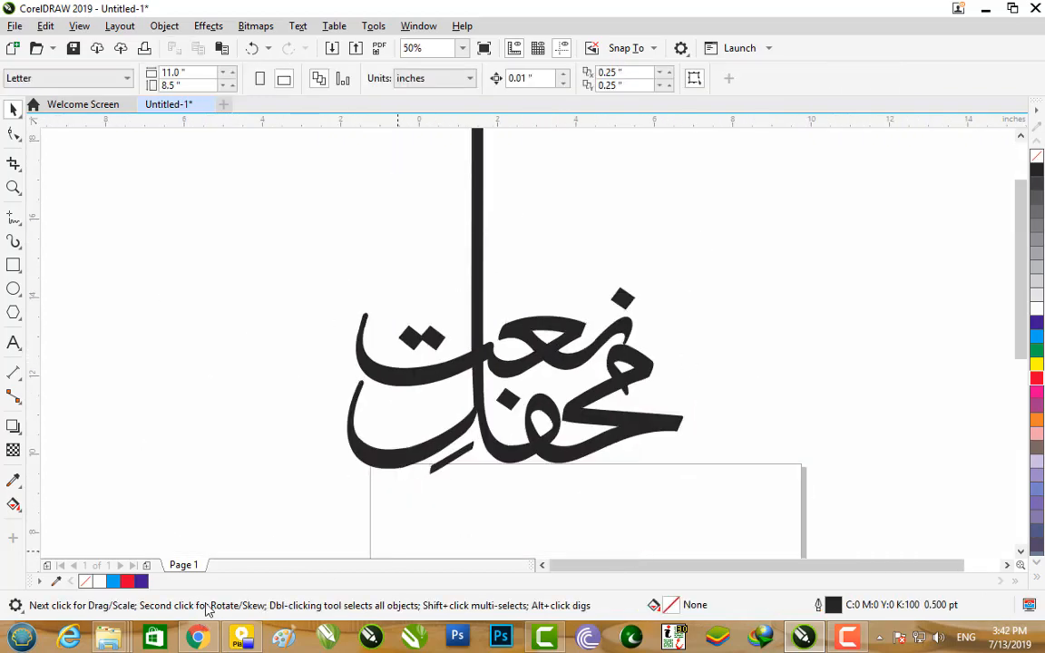
Step: Import the blurred road image from the Blurring Images folder and enlarge it to about 25 by 15.3 inches, left of the page
left_click(112, 640)
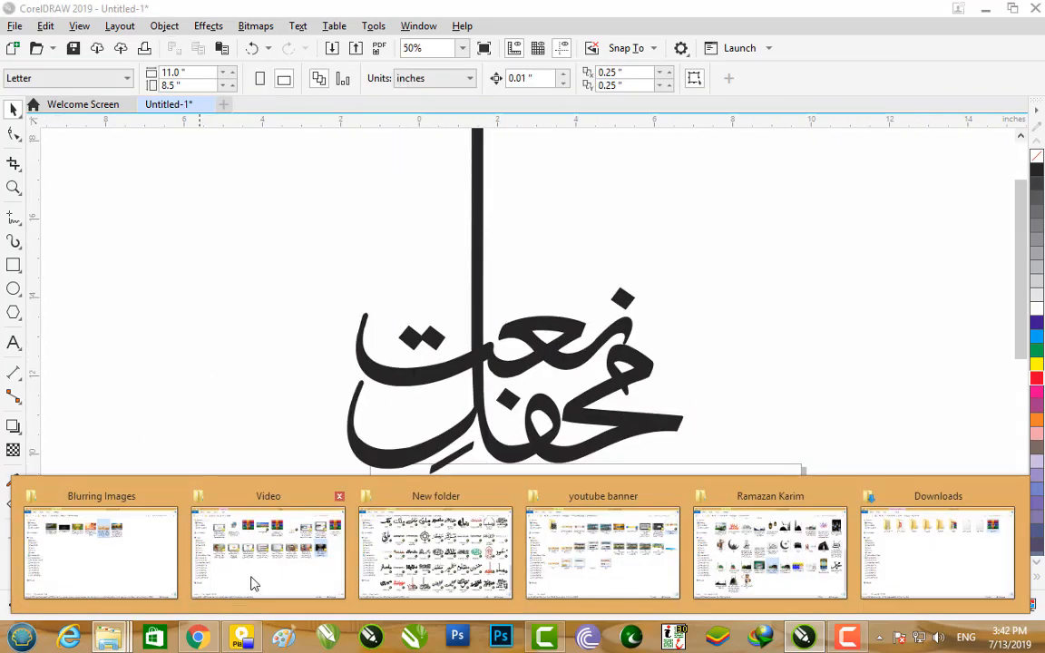
mouse_move(655, 564)
mouse_move(782, 551)
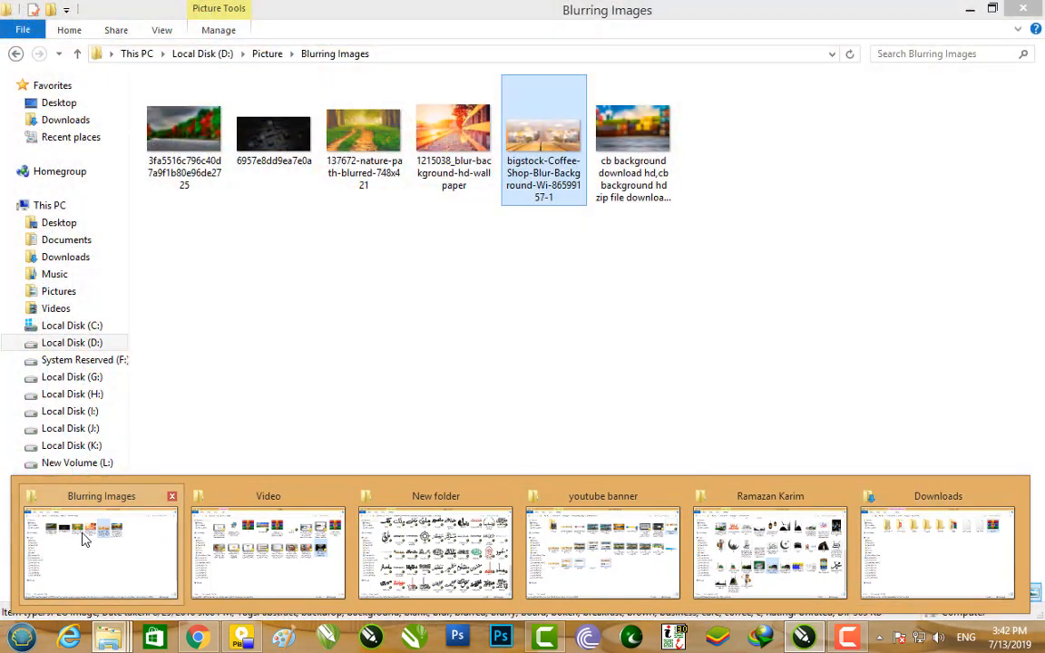
left_click(102, 542)
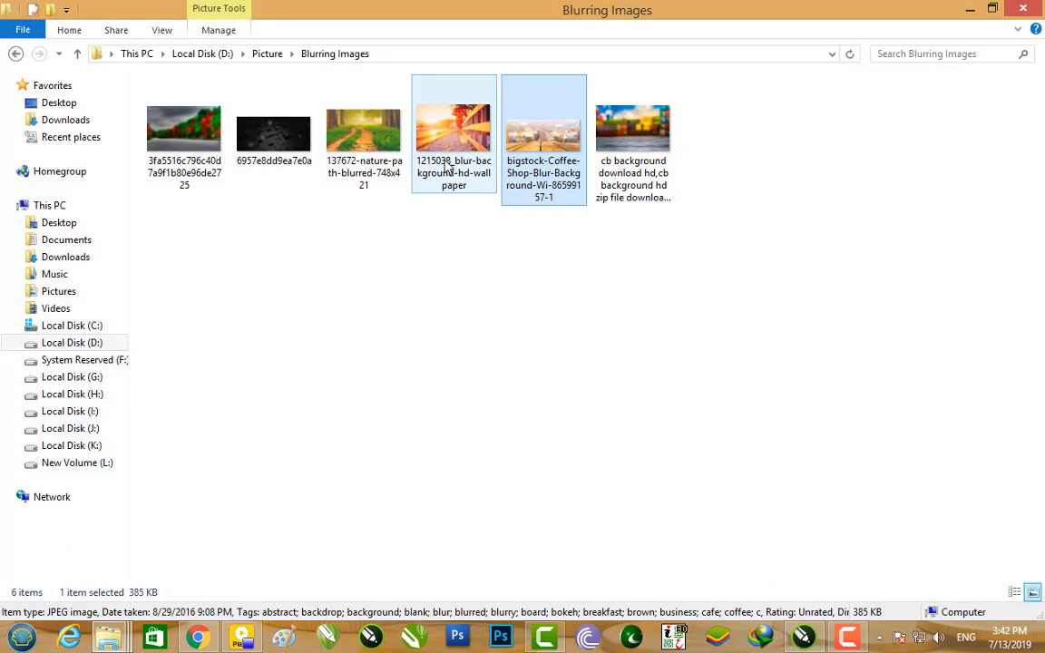
left_click_drag(182, 136, 387, 383)
scroll(665, 380, "down", 1)
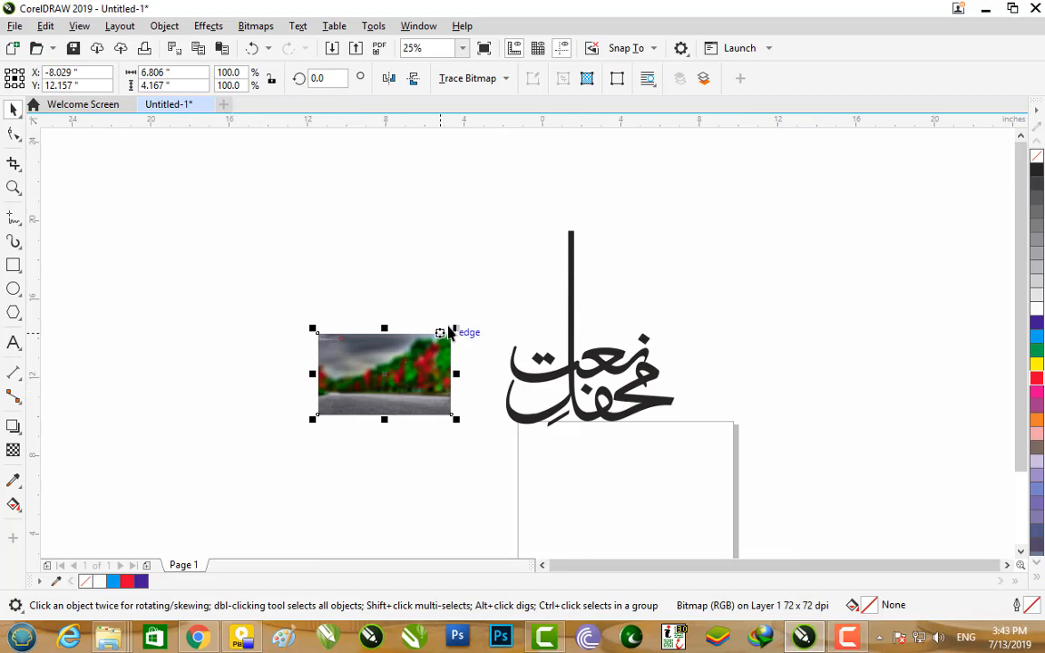
left_click_drag(455, 331, 661, 221)
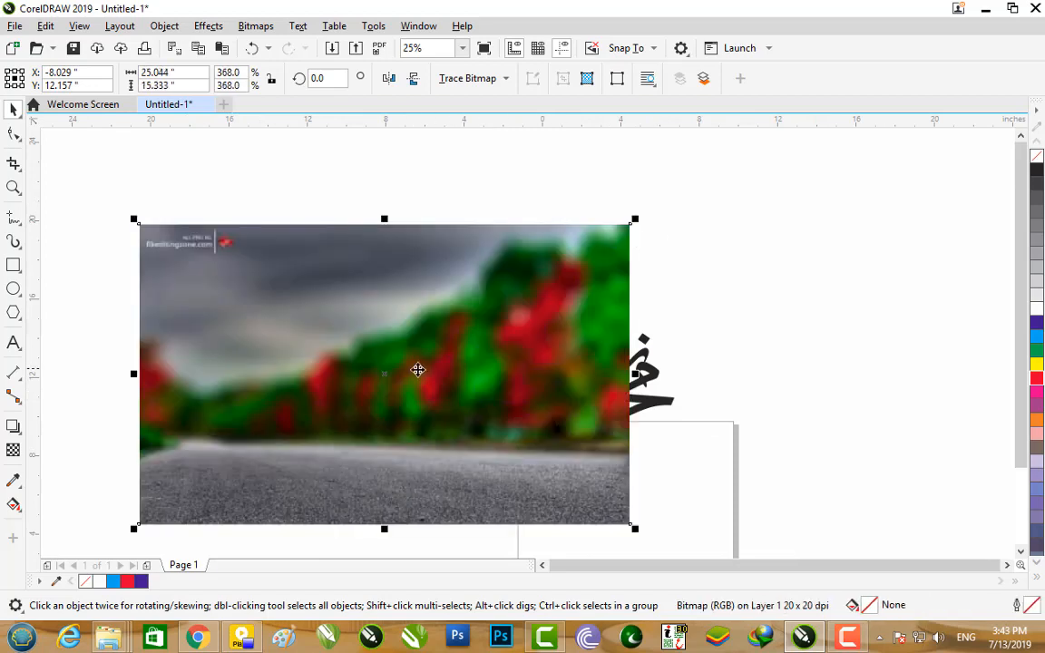
left_click_drag(417, 369, 399, 342)
Step: Bring the calligraphy to the front, move it onto the blurred image and enlarge it to about 10.5 by 12.3 inches
left_click(654, 403)
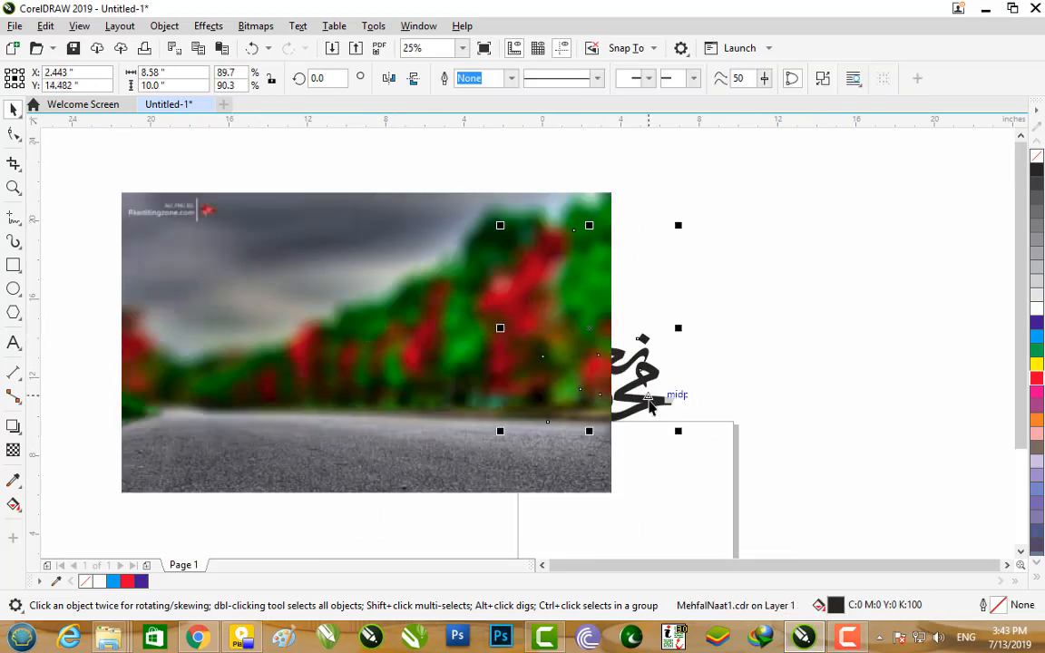
key("shift+Page_Up")
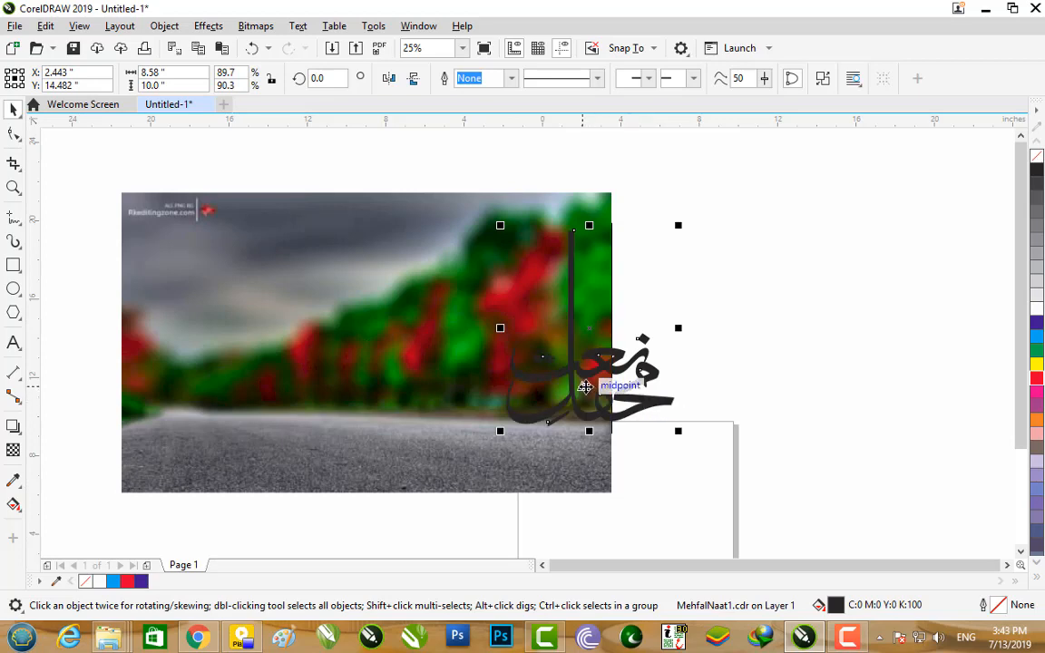
left_click_drag(583, 380, 355, 434)
left_click_drag(449, 282, 468, 257)
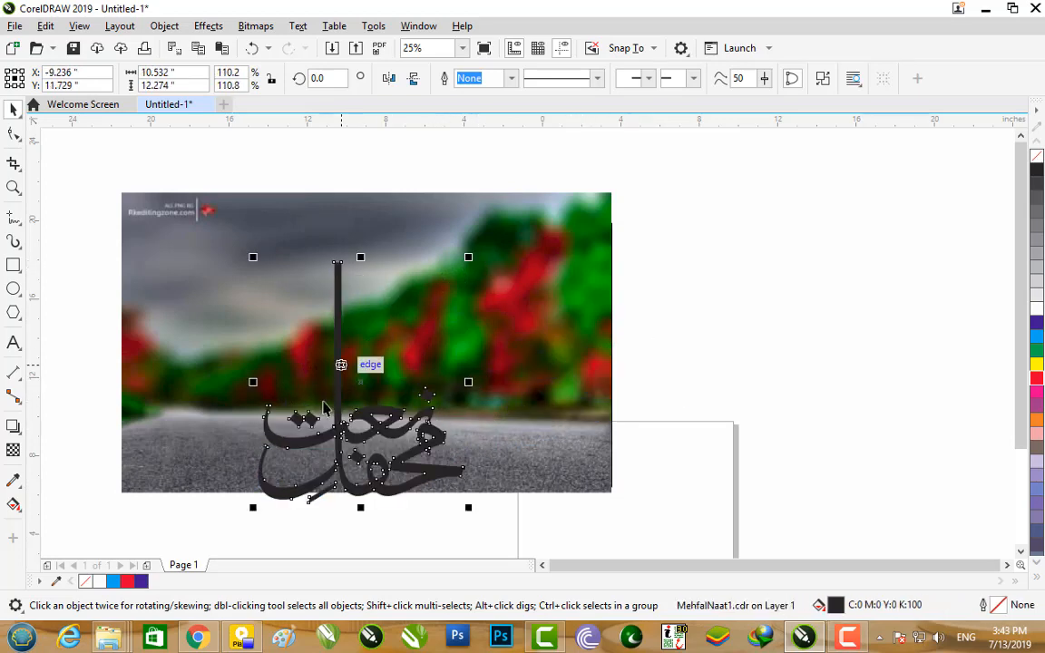
left_click_drag(340, 417, 340, 397)
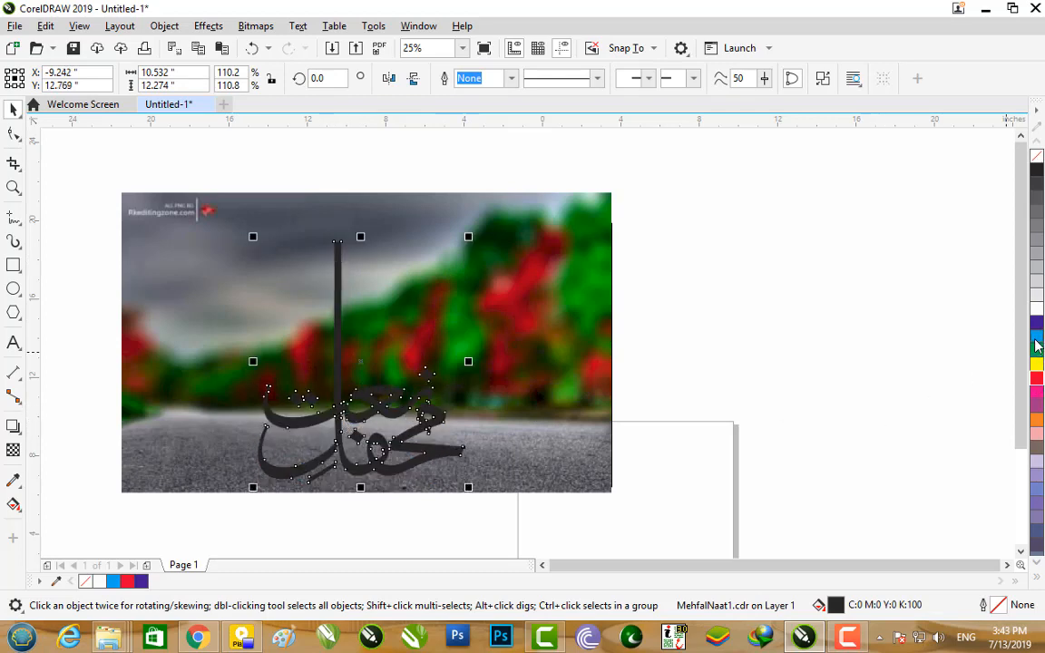
Step: Try cyan, white, red and magenta fills on the calligraphy
left_click(1037, 339)
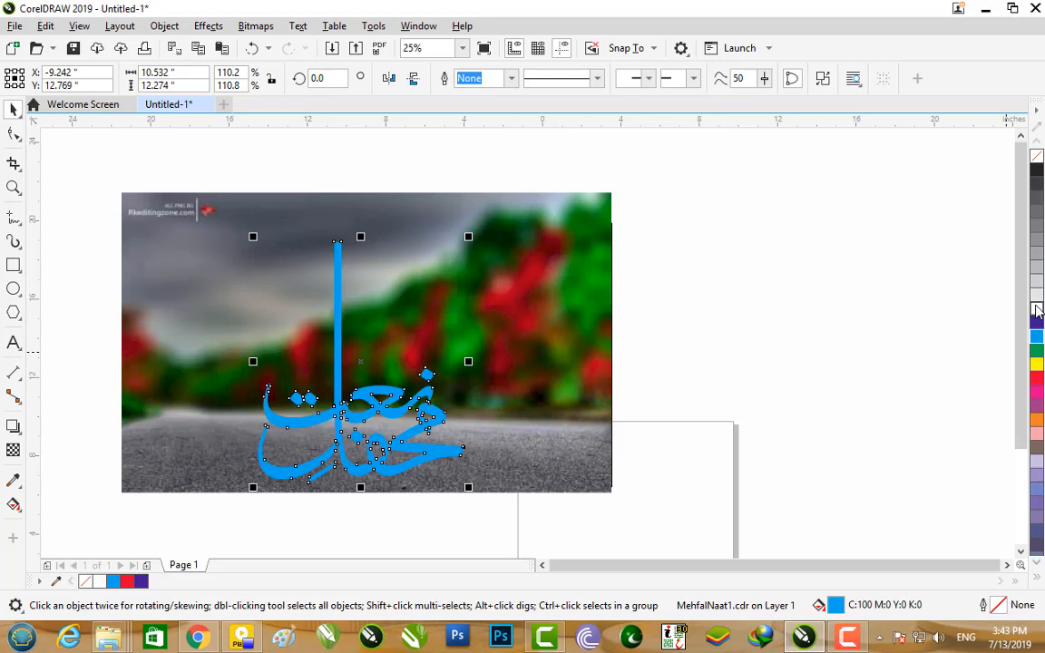
left_click(1036, 307)
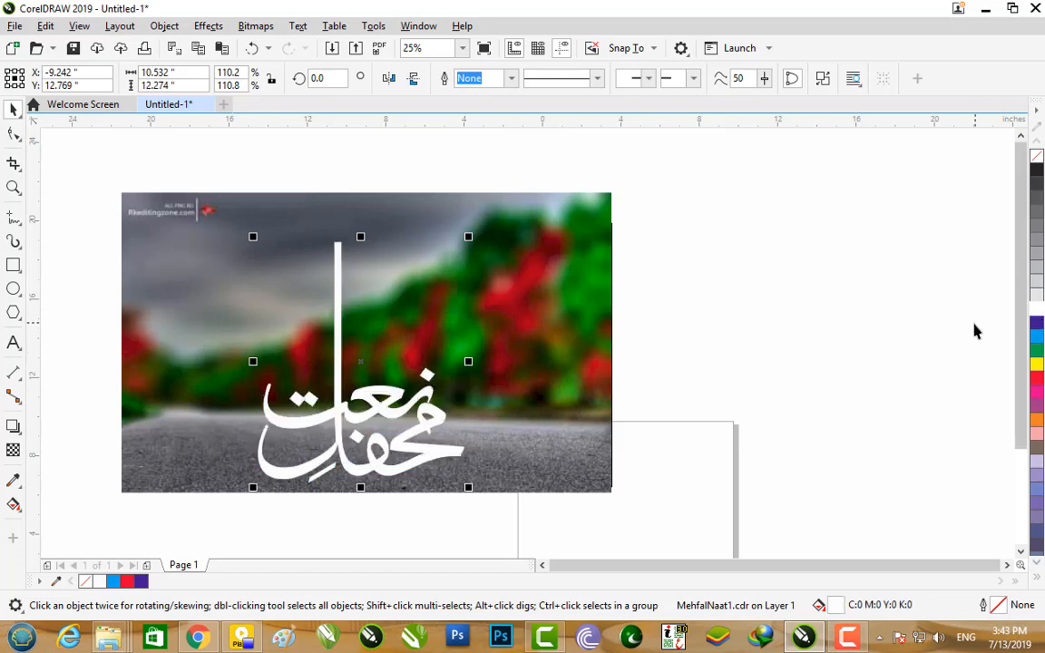
left_click(836, 390)
left_click(411, 440)
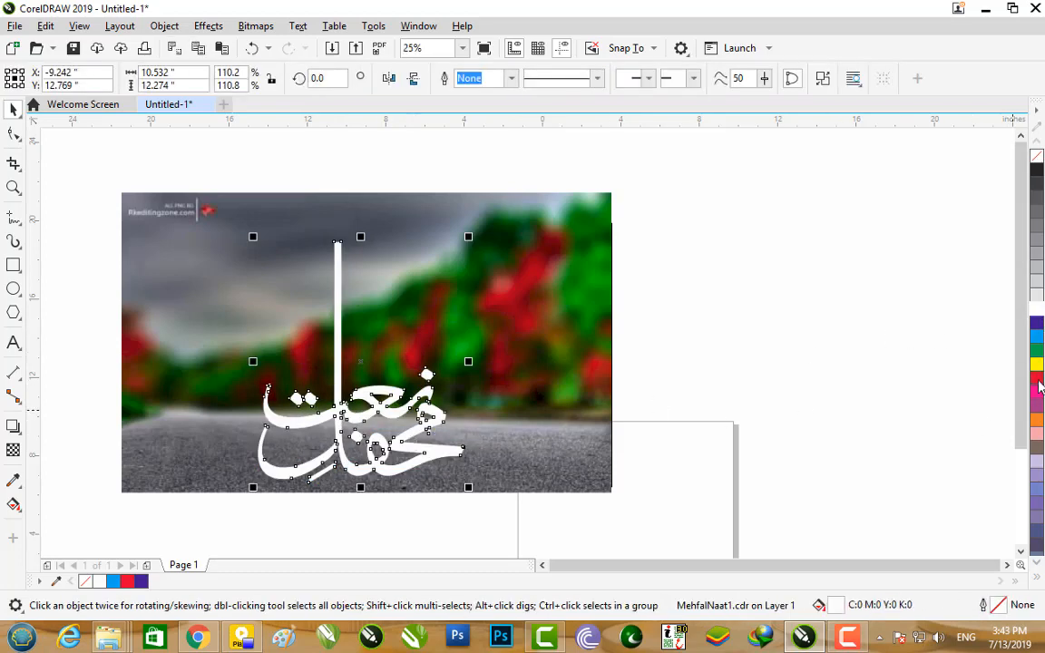
left_click(1039, 385)
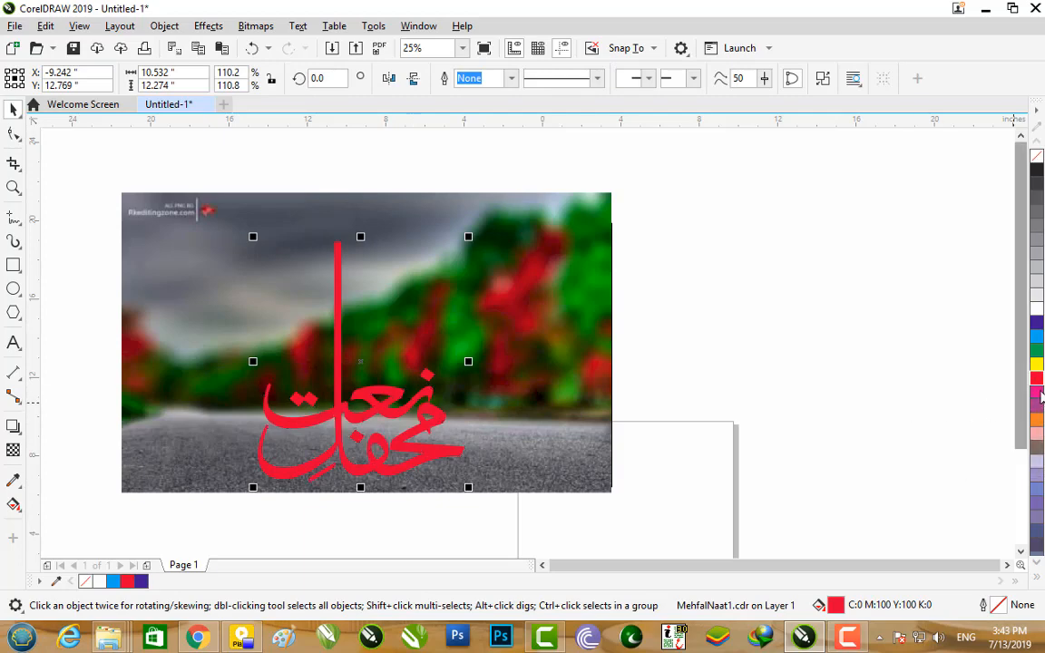
left_click(1040, 394)
Step: Fill the calligraphy with yellow and enlarge it slightly to about 10.9 by 12.7 inches
left_click(1037, 367)
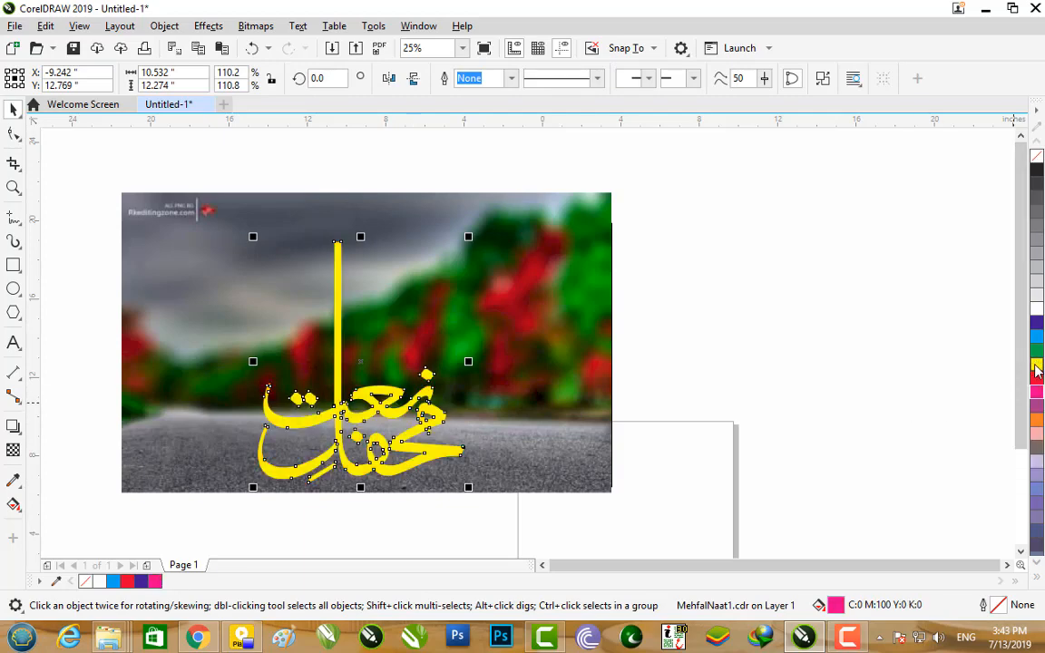
left_click(812, 364)
scroll(367, 392, "up", 1)
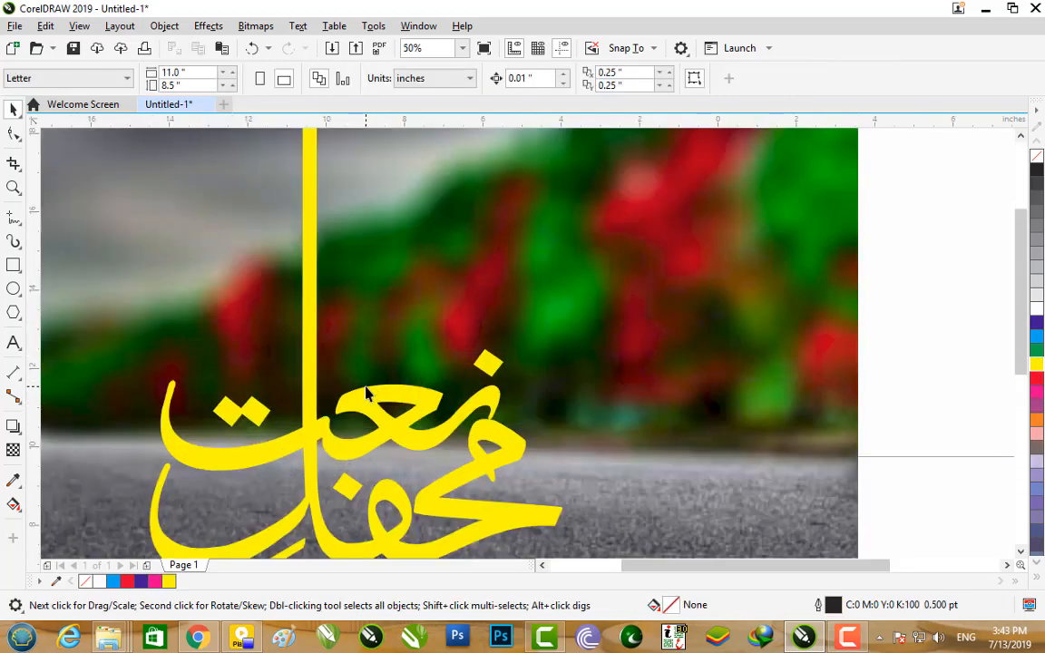
scroll(366, 392, "down", 1)
left_click(366, 400)
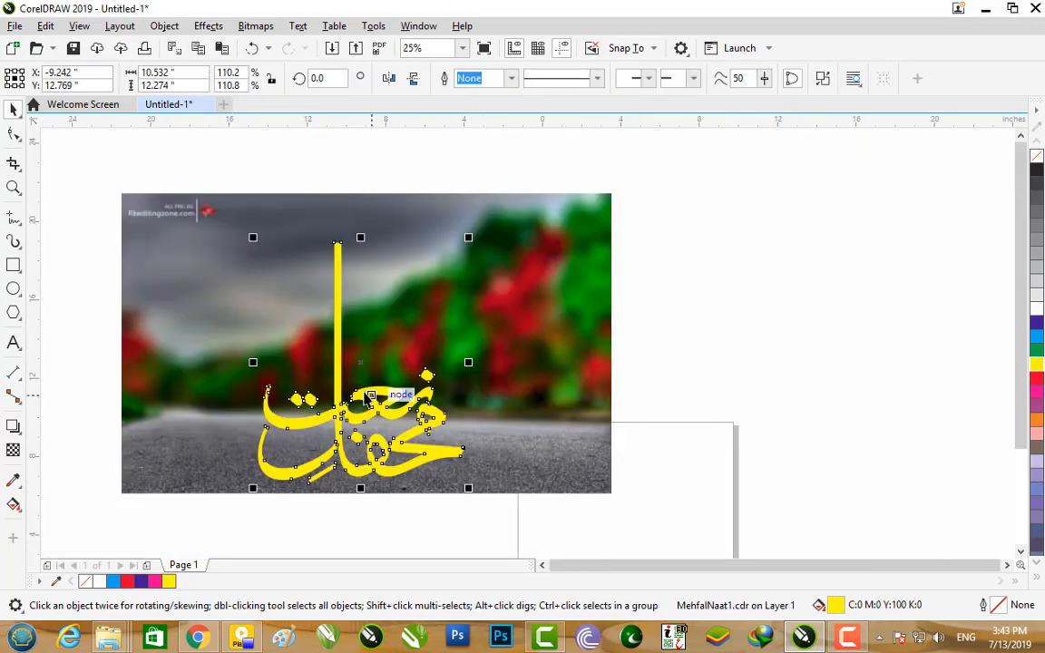
left_click_drag(470, 236, 473, 233)
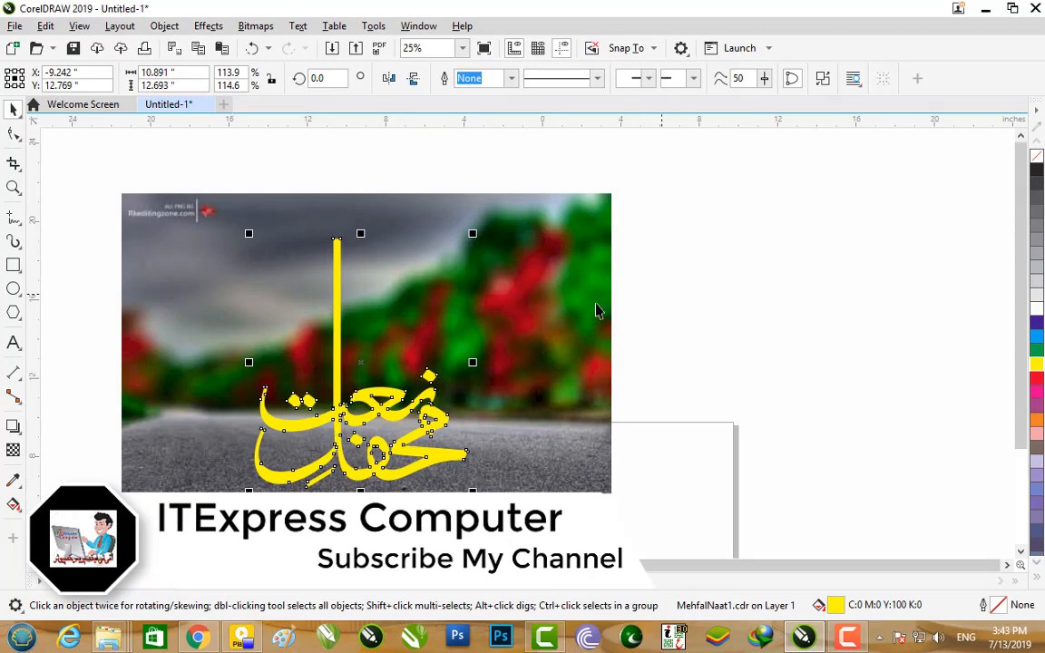
Step: Duplicate the yellow calligraphy with a slight offset, fill the copy with cyan and place it behind the original
left_click_drag(354, 397, 372, 402)
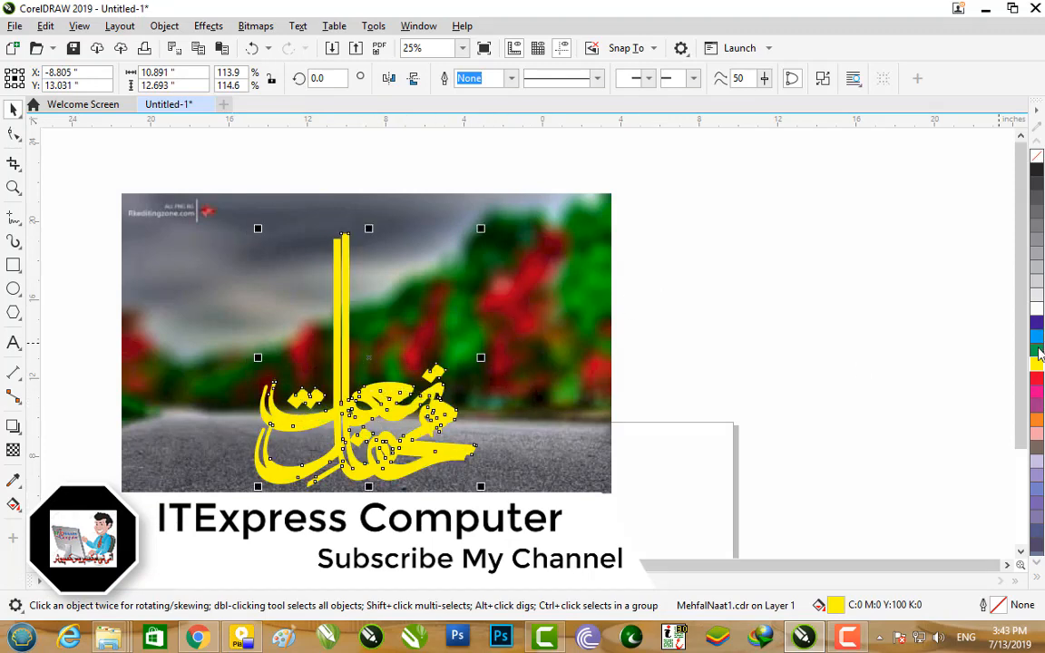
left_click(1039, 338)
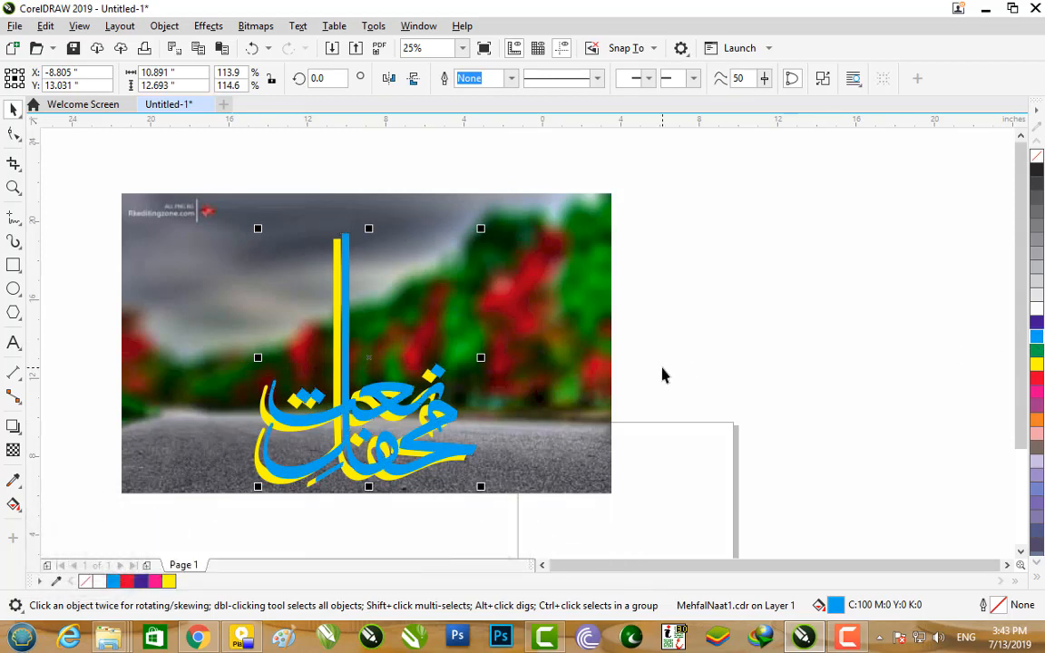
key("ctrl+Page_Down")
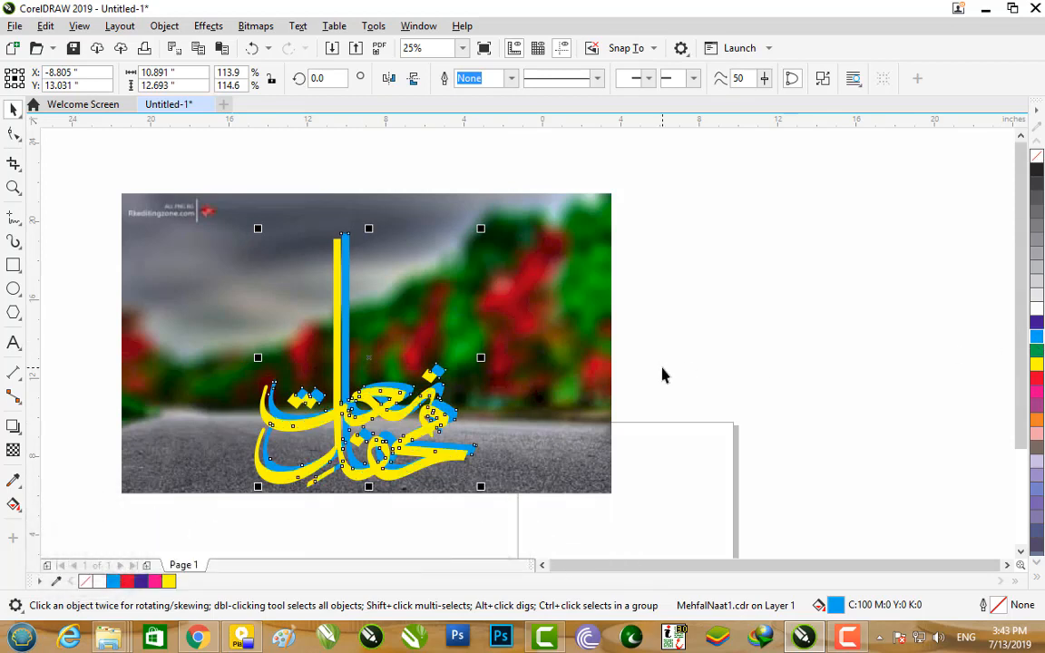
Step: Nudge the cyan copy so that it sits slightly below and to the right of the yellow calligraphy
left_click(662, 375)
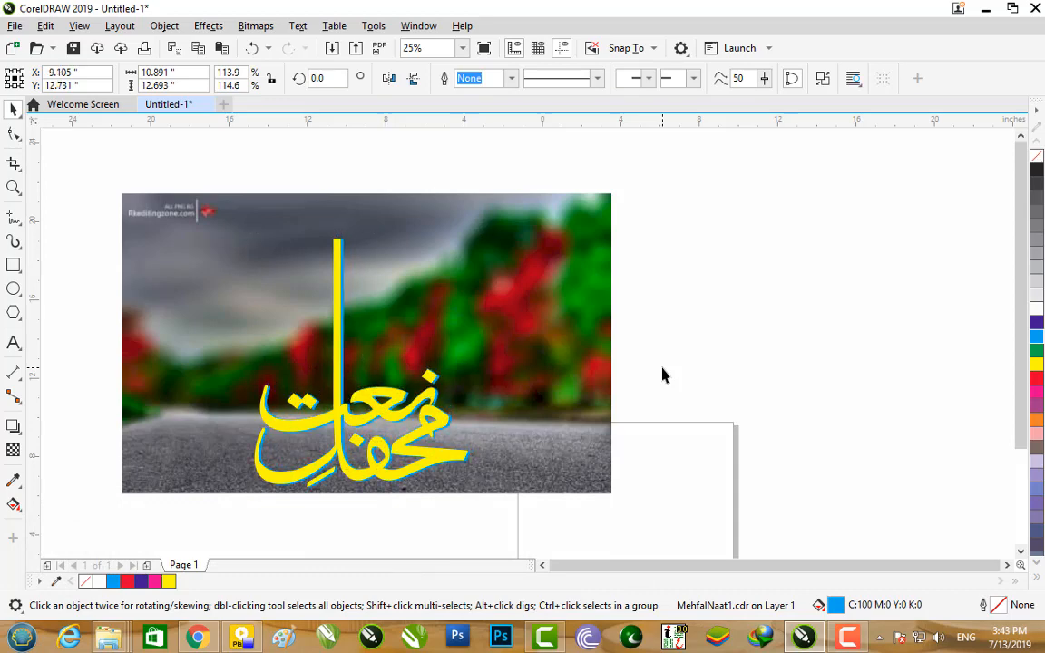
key("Tab")
left_click(746, 355)
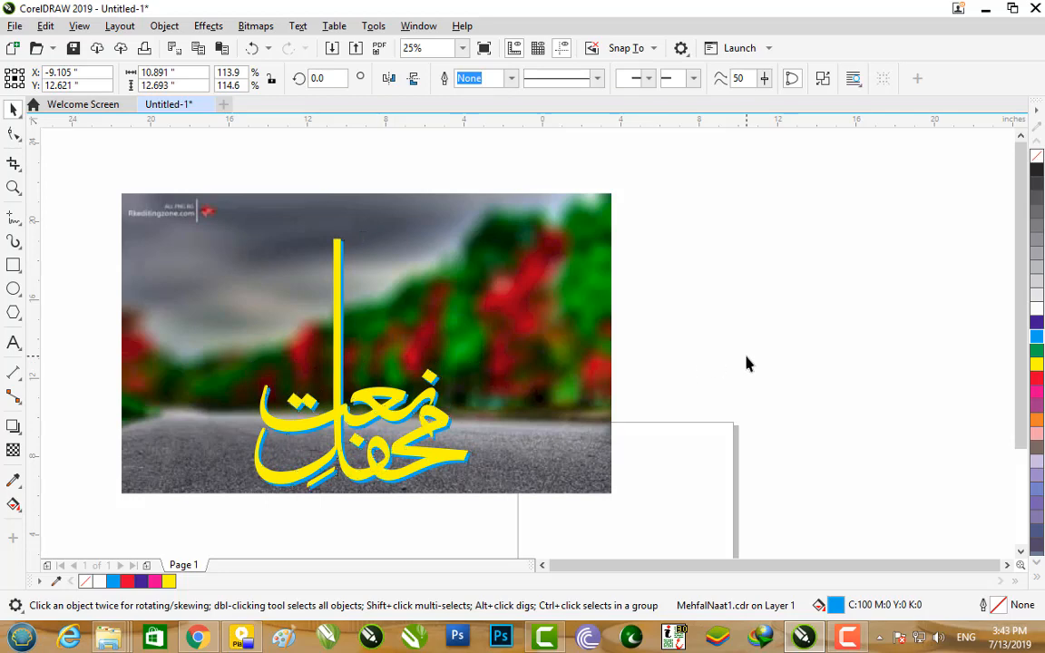
scroll(313, 468, "up", 1)
scroll(446, 402, "up", 1)
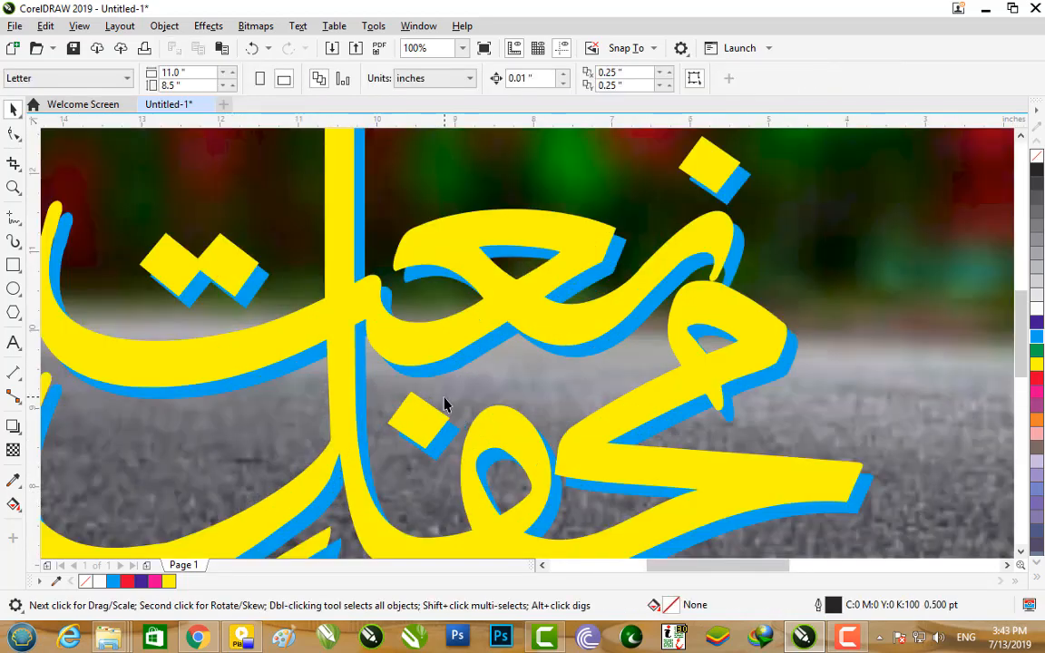
Step: Import Madina-Free-PNG-Image from the Ramazan Karim folder onto the lower right part of the blurred background in CorelDRAW
scroll(445, 404, "down", 3)
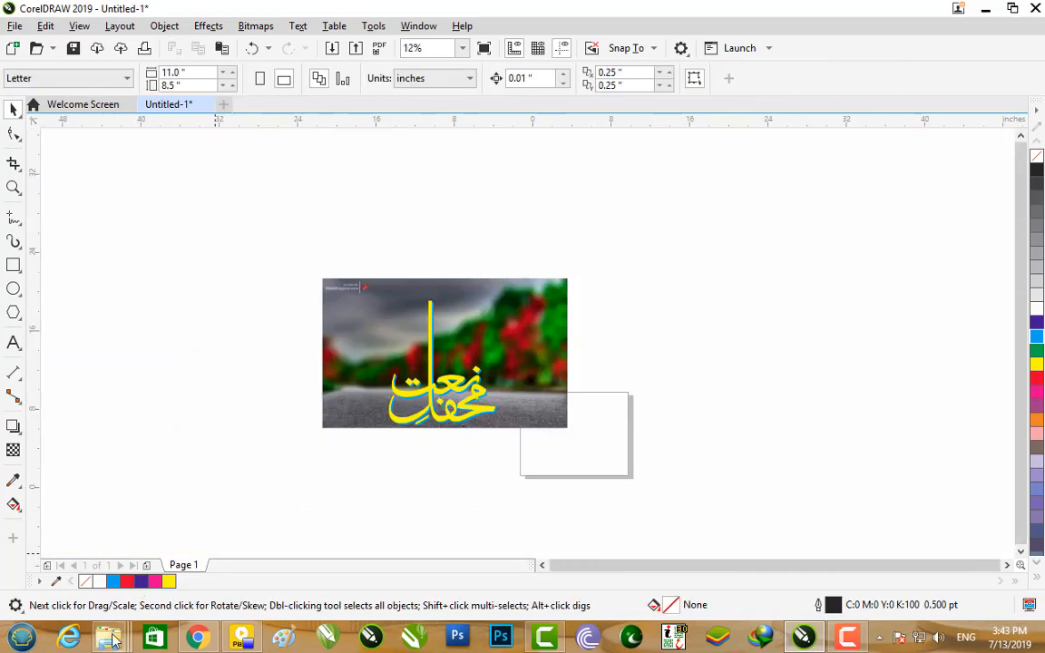
mouse_move(112, 640)
left_click(770, 544)
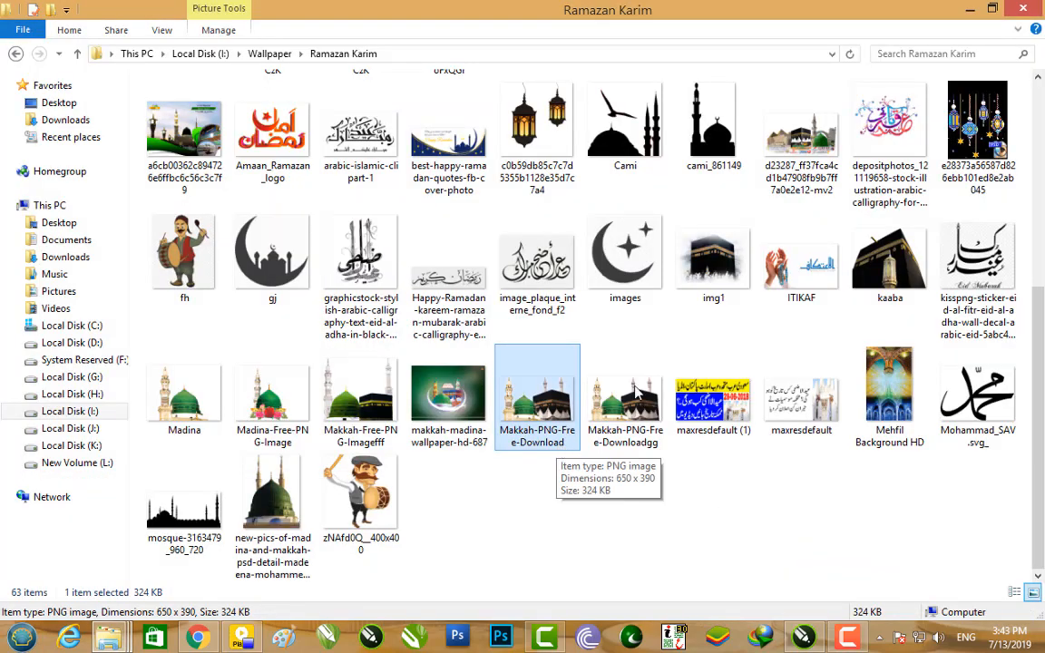
scroll(683, 354, "up", 3)
scroll(682, 354, "down", 3)
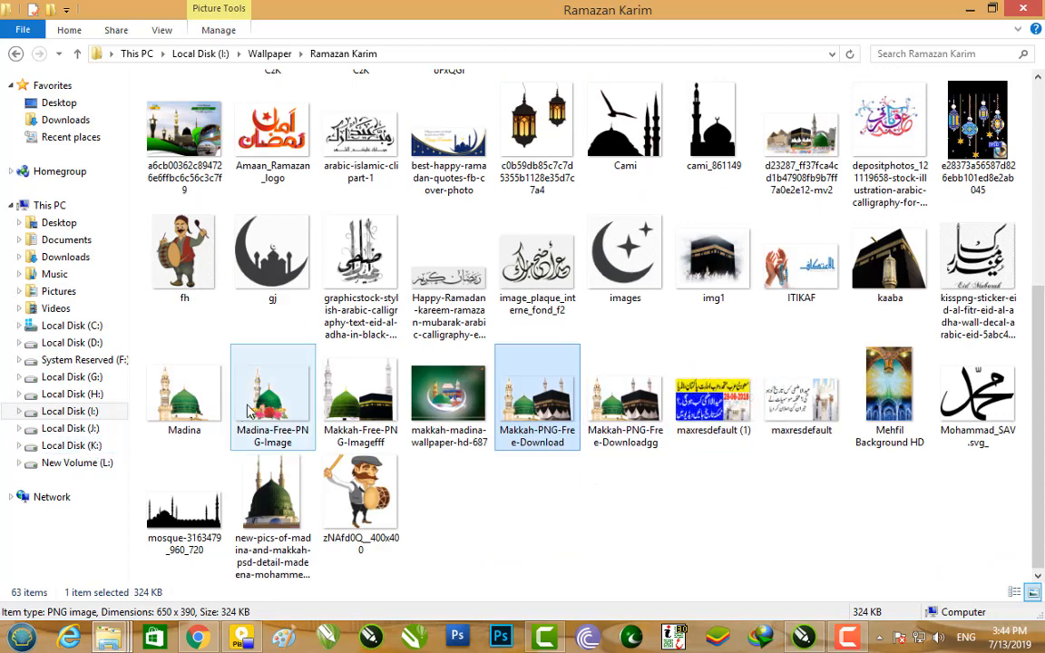
left_click_drag(272, 394, 531, 408)
scroll(531, 408, "up", 3)
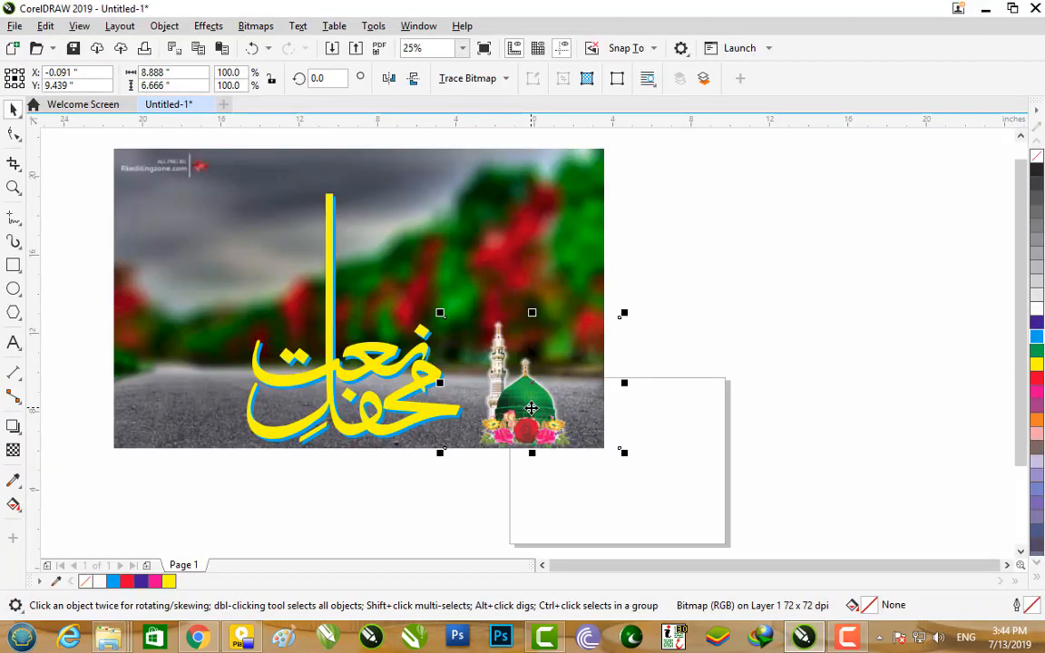
Step: Enlarge the green-domed mosque image to about 10.4 by 7.8 inches and place a copy at the background's lower left
scroll(531, 408, "down", 1)
left_click_drag(439, 312, 425, 302)
left_click_drag(532, 413, 190, 401)
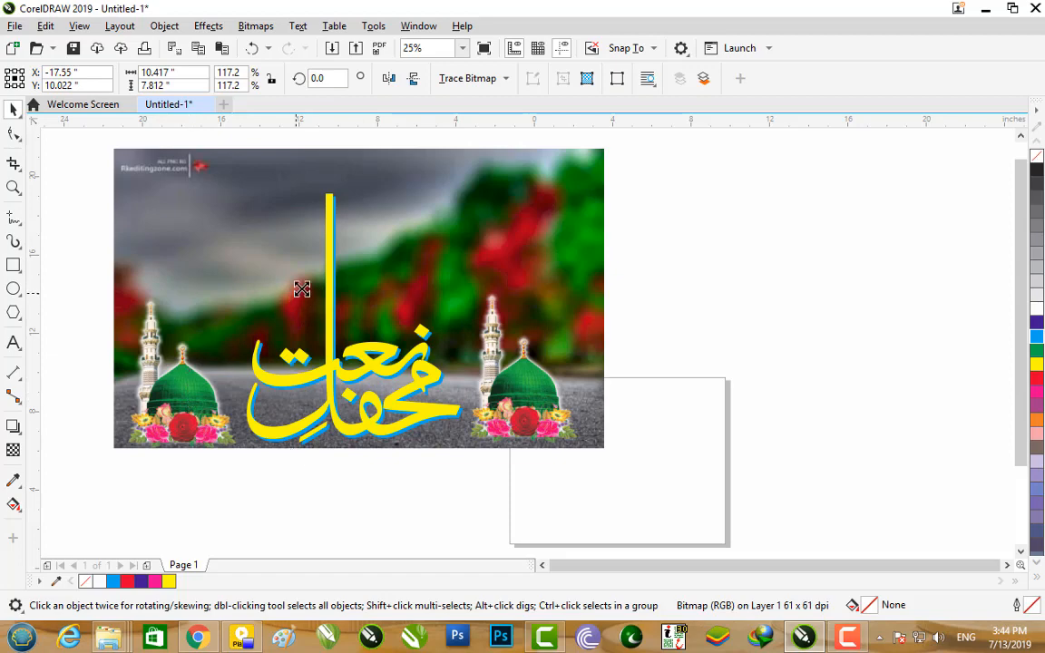
Step: Enlarge the left mosque image to about 12.8 by 9.6 inches and shift both mosque images to rest near the background's bottom edge
left_click_drag(301, 288, 319, 271)
mouse_move(174, 383)
left_mouse_down()
mouse_move(179, 365)
mouse_move(179, 381)
left_mouse_up()
left_click(695, 423)
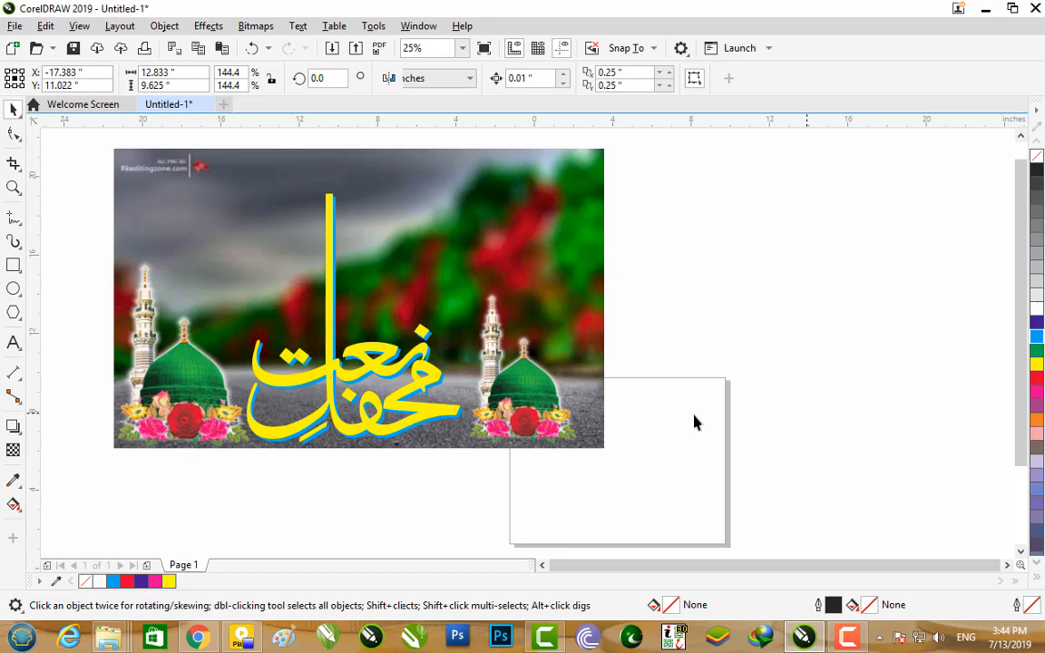
left_click(526, 406)
left_click_drag(525, 403, 528, 411)
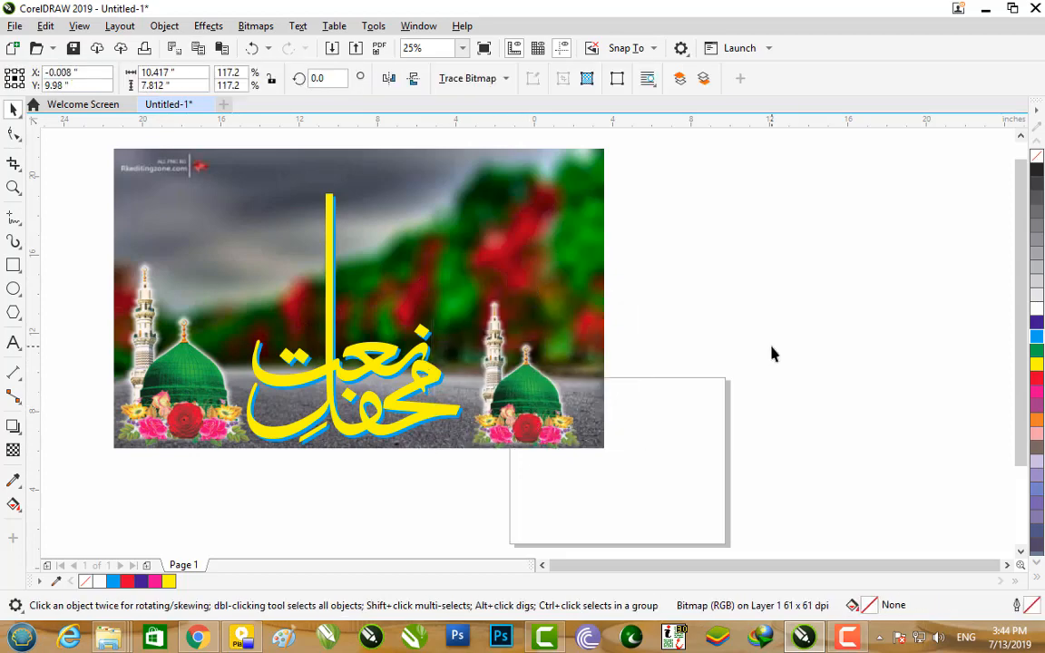
left_click(773, 353)
scroll(497, 365, "down", 1)
scroll(434, 381, "up", 1)
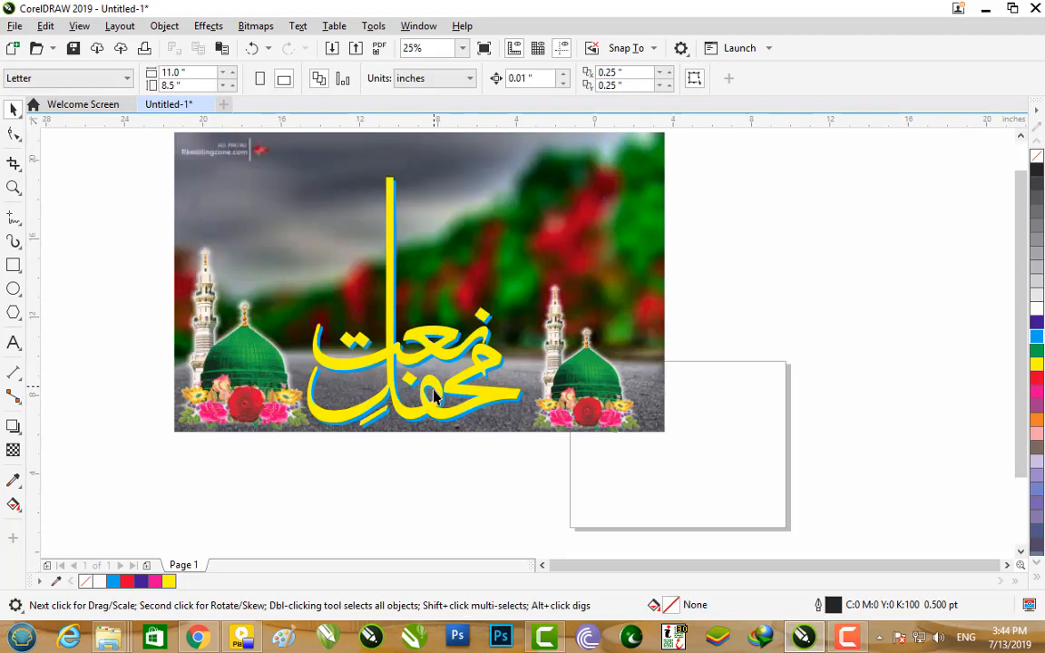
Step: Import the maan calligraphy from the calligraphy fonts' New folder onto the upper right part of the background
scroll(434, 396, "down", 1)
mouse_move(120, 638)
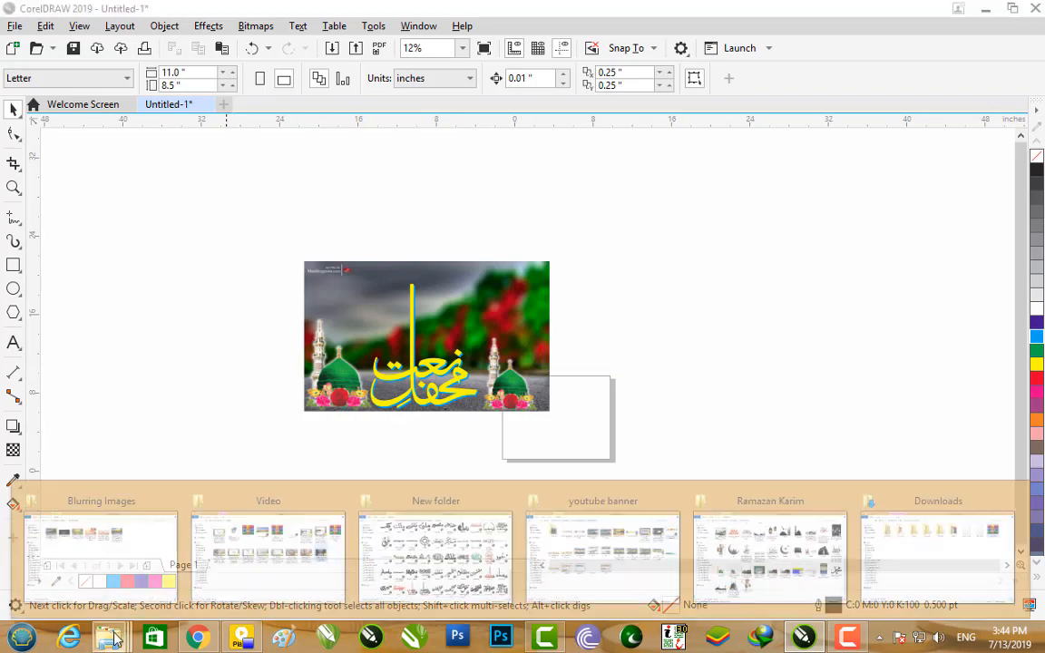
left_click(389, 495)
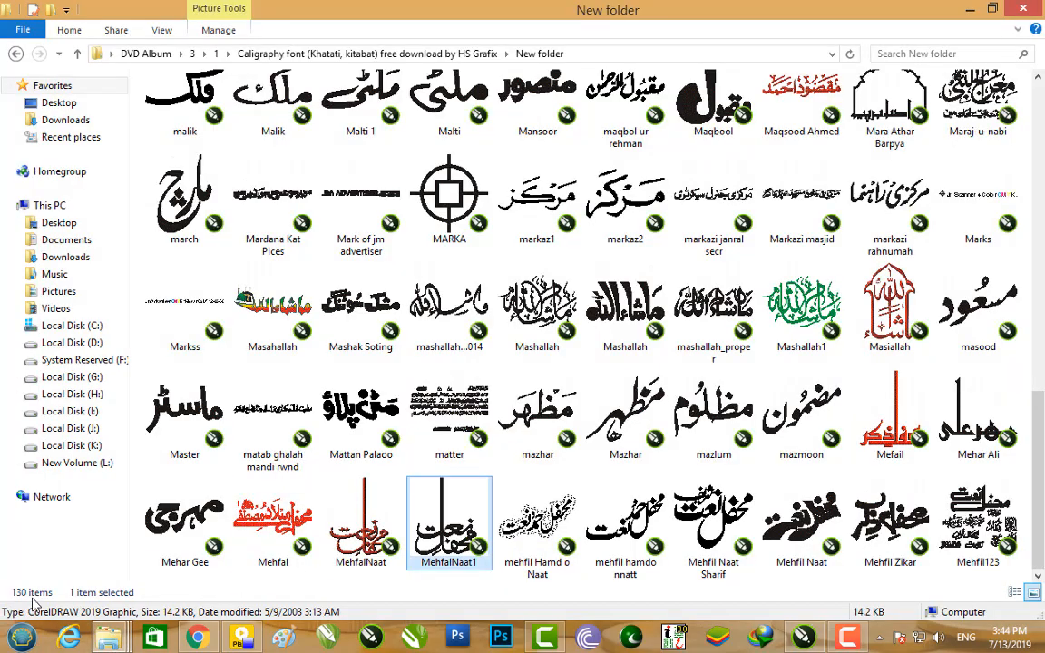
scroll(611, 387, "up", 8)
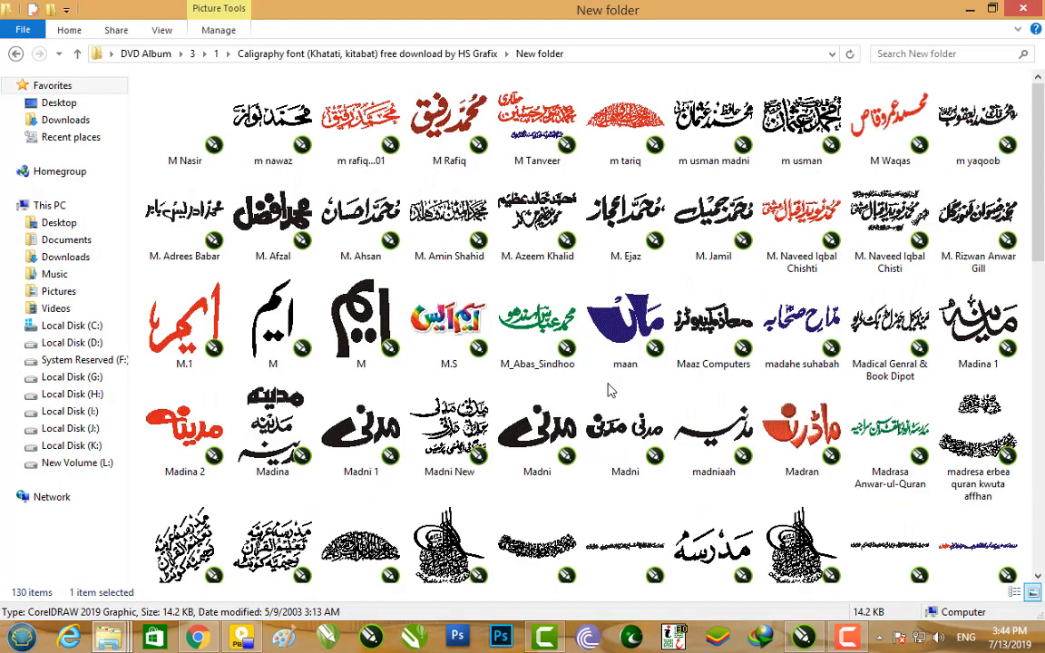
left_click_drag(625, 319, 473, 308)
scroll(474, 308, "up", 5)
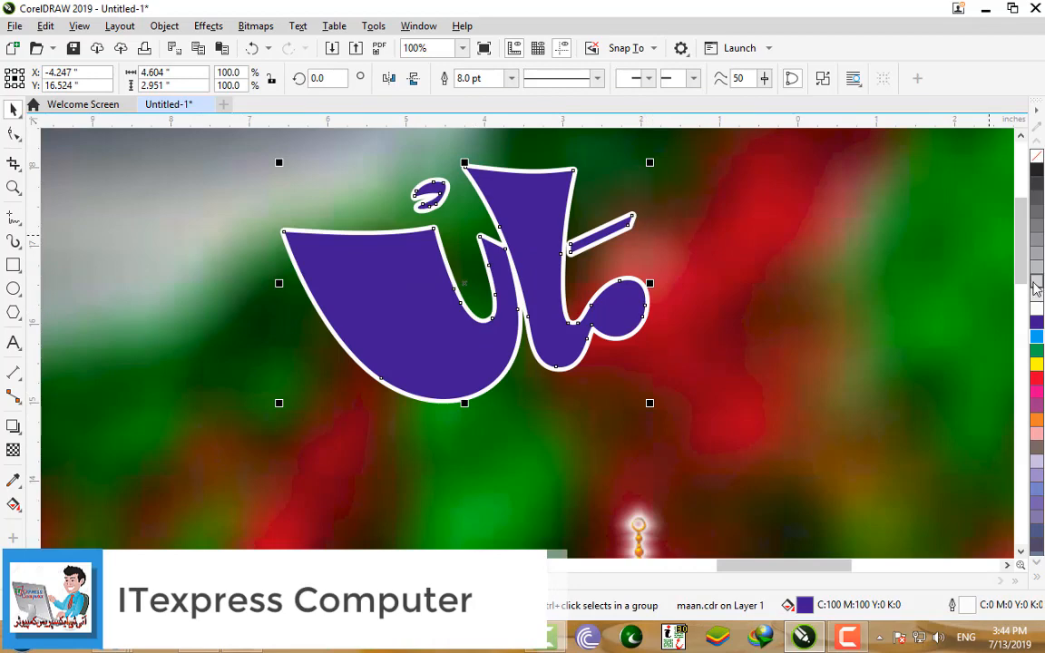
Step: Fill the maan calligraphy with yellow and replace its white outline with a red one
left_click(1035, 368)
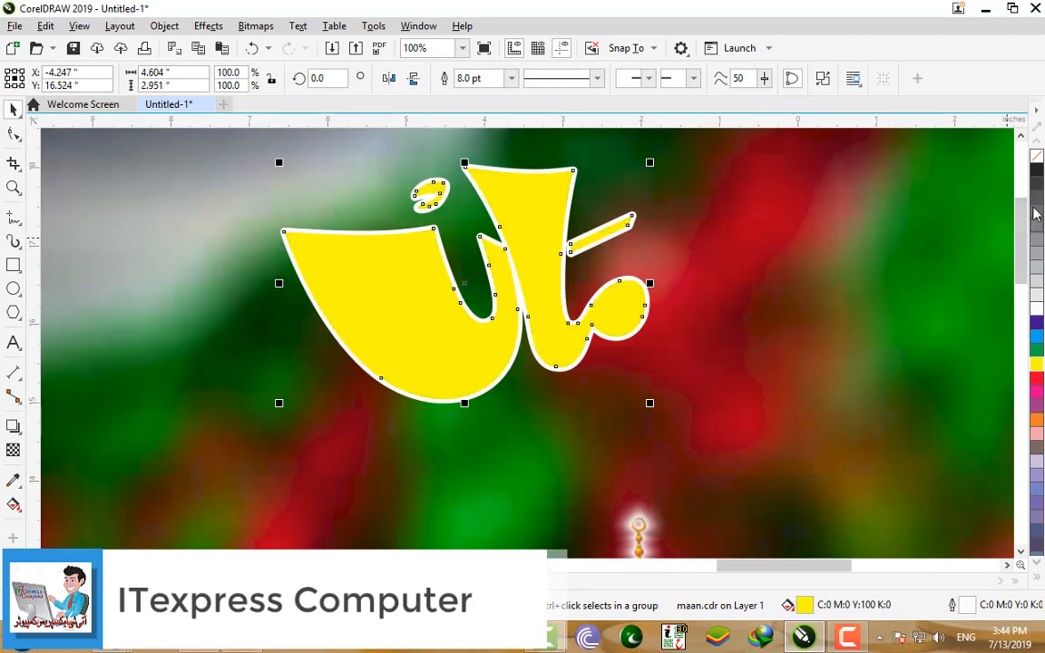
right_click(1040, 158)
scroll(524, 221, "down", 2)
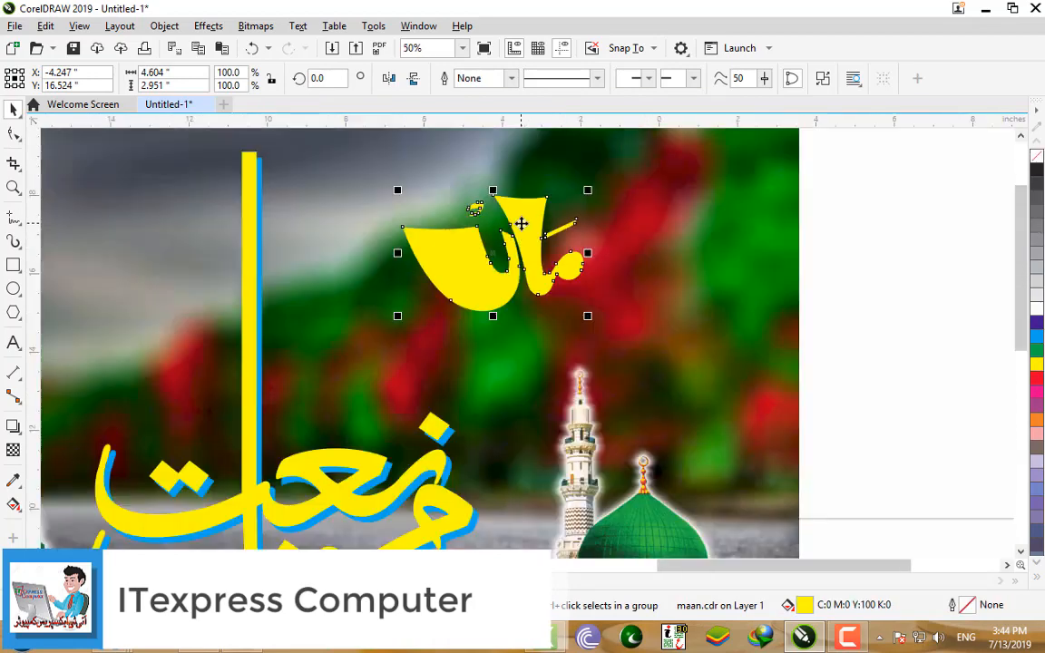
right_click(1035, 378)
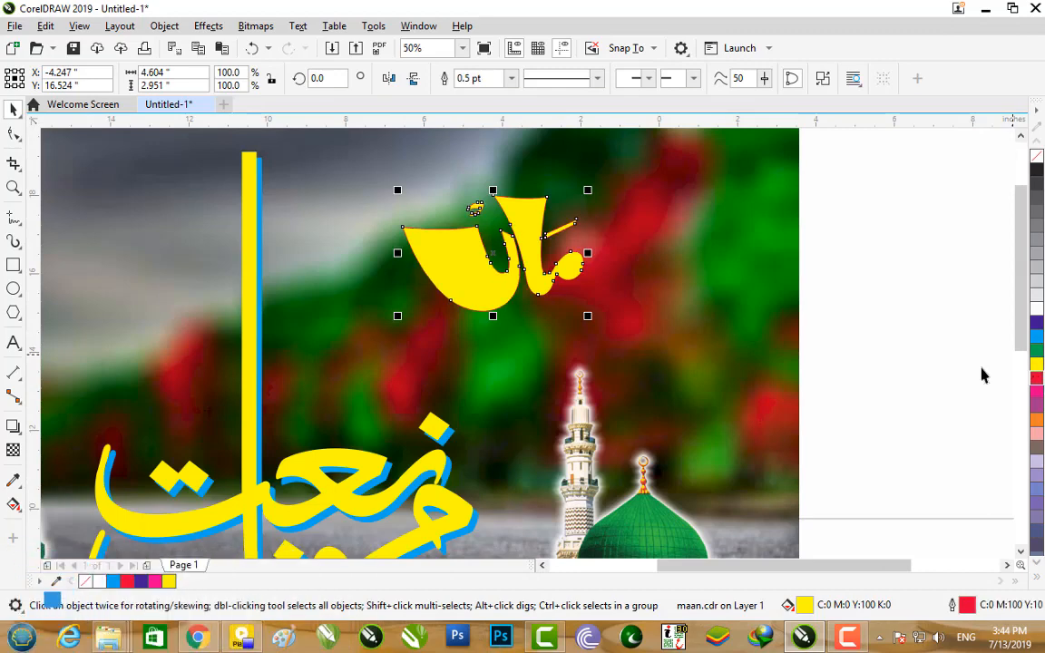
Step: Try a 3 pt outline on the maan calligraphy, then set the red outline's width to 8 pt
scroll(473, 230, "up", 2)
key("F12")
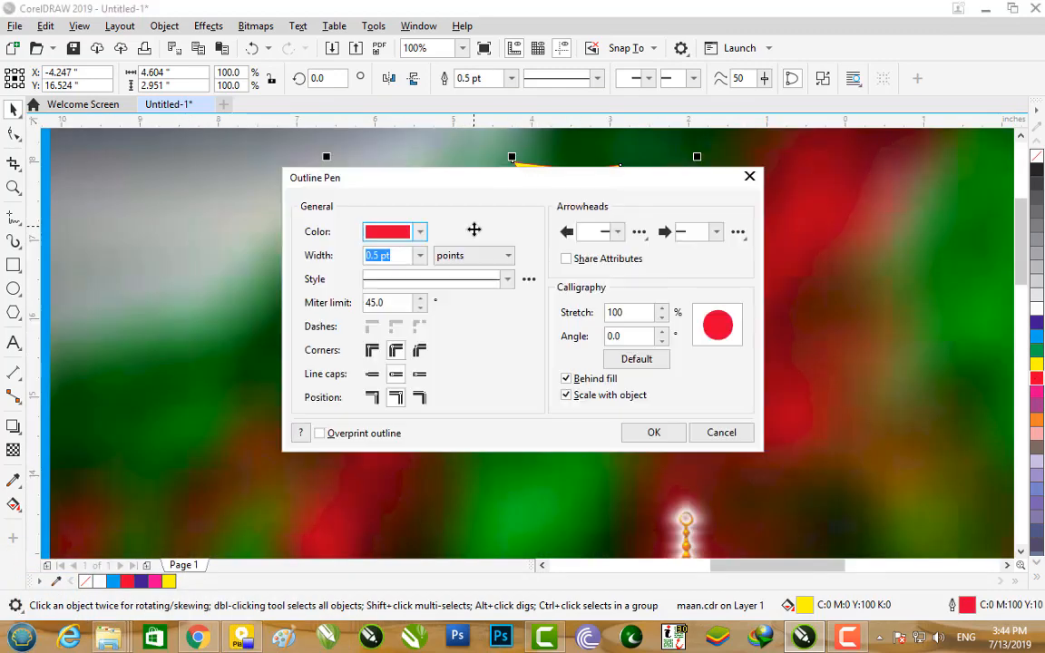
left_click(420, 255)
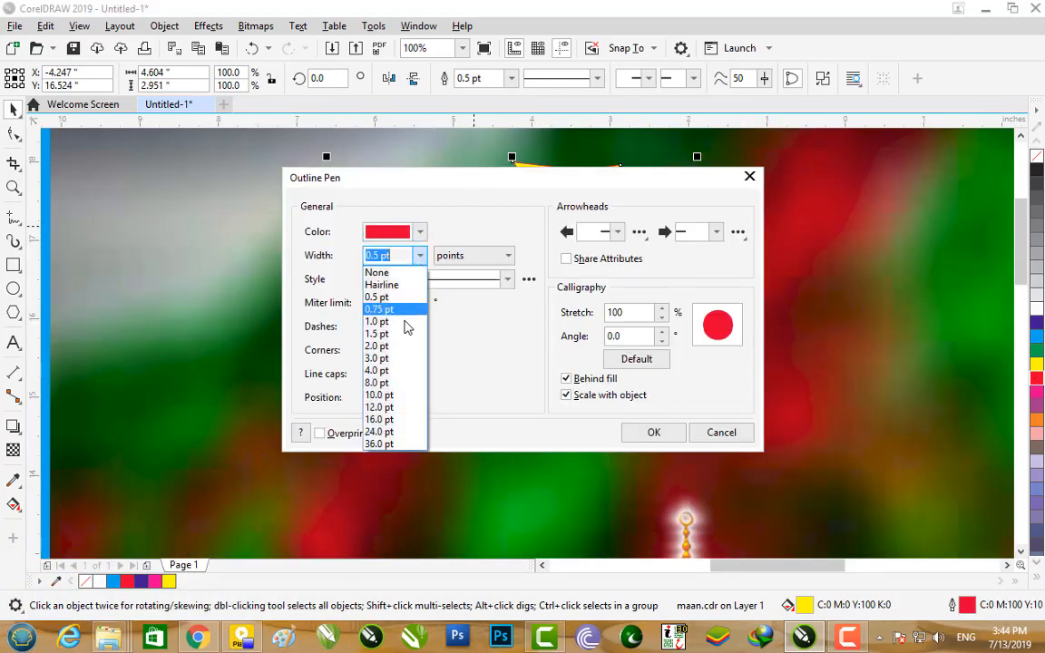
left_click(396, 358)
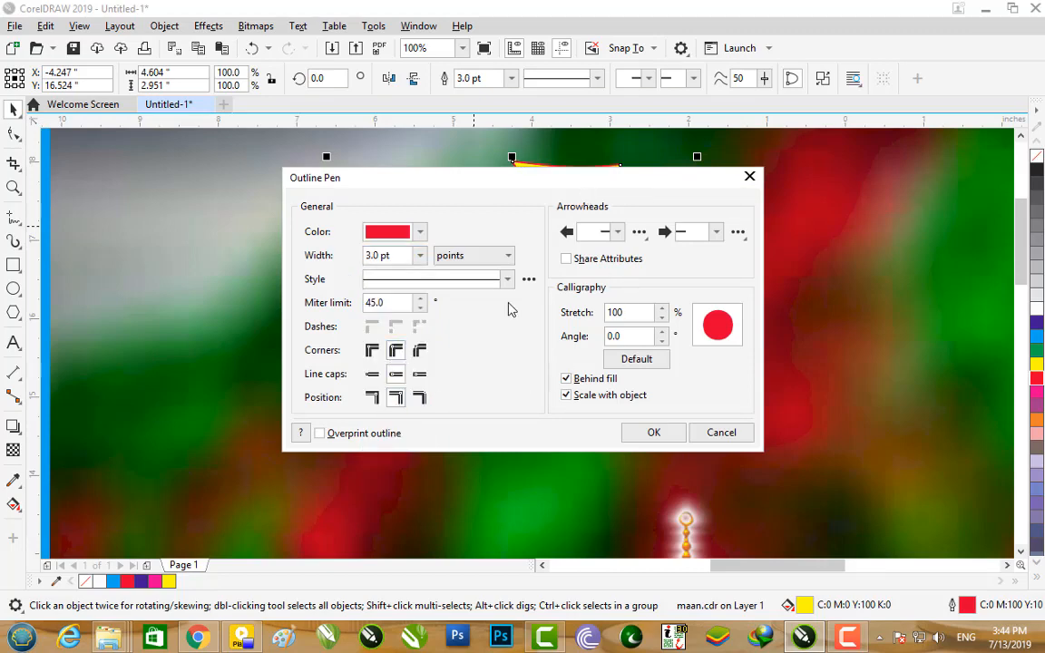
left_click_drag(535, 188, 859, 254)
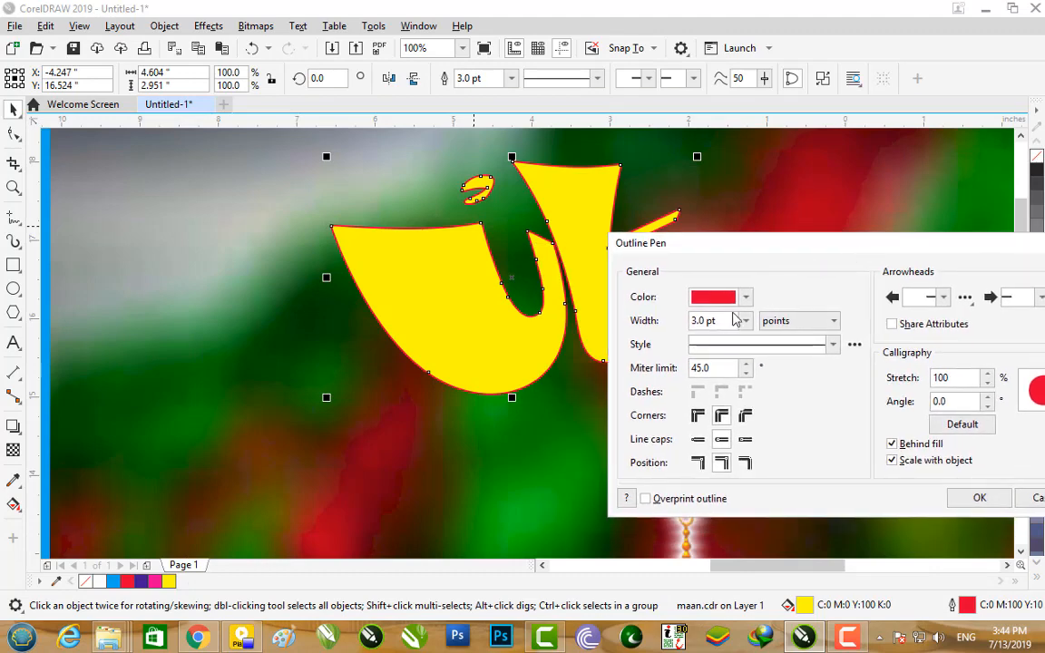
left_click(747, 321)
left_click(721, 449)
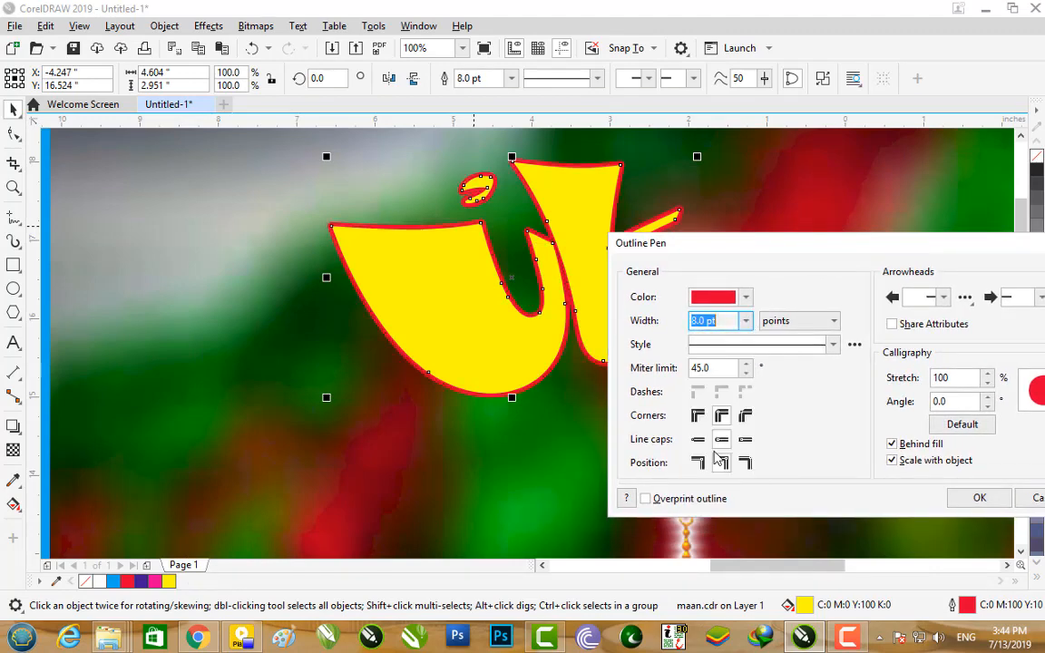
left_click(983, 498)
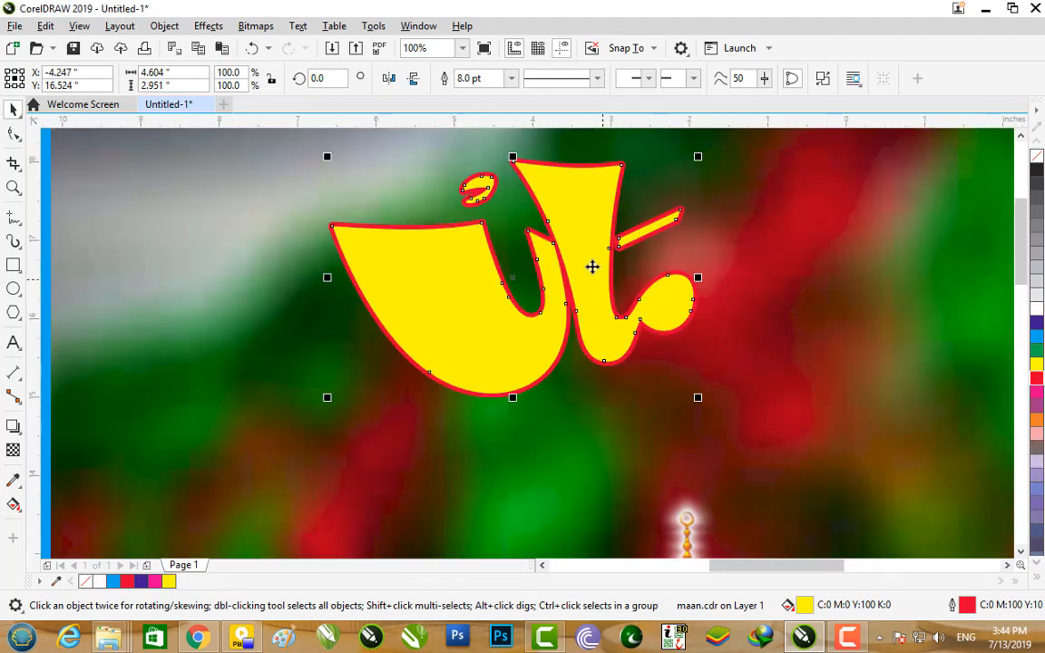
Step: Duplicate the maan calligraphy slightly lower, fill the copy with cyan, remove its outline and place it behind the original
left_click_drag(592, 266, 593, 300)
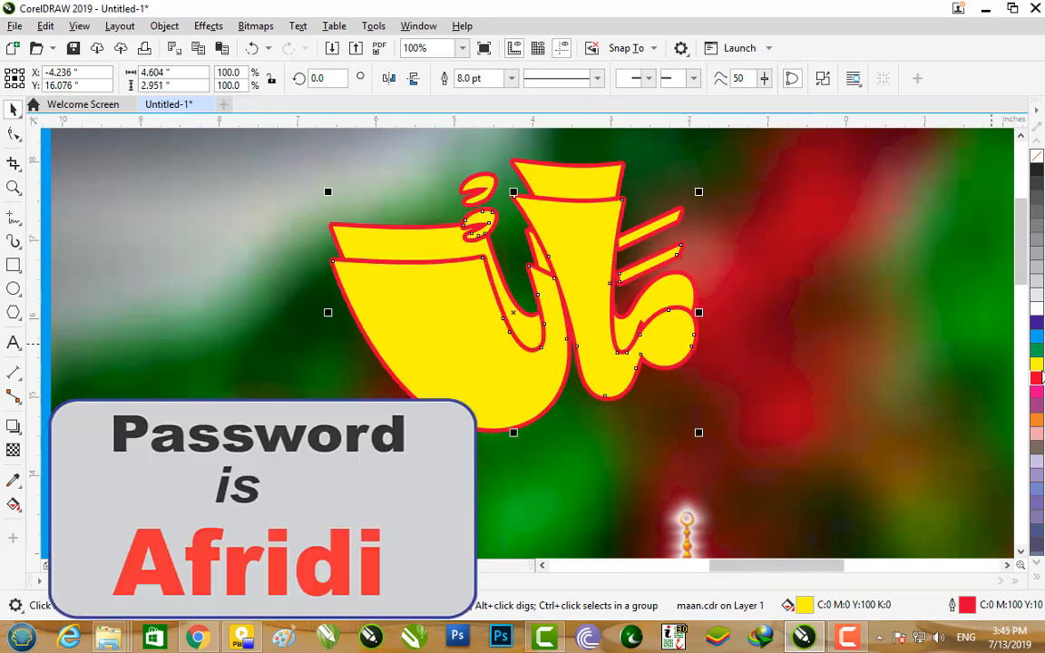
left_click(1038, 336)
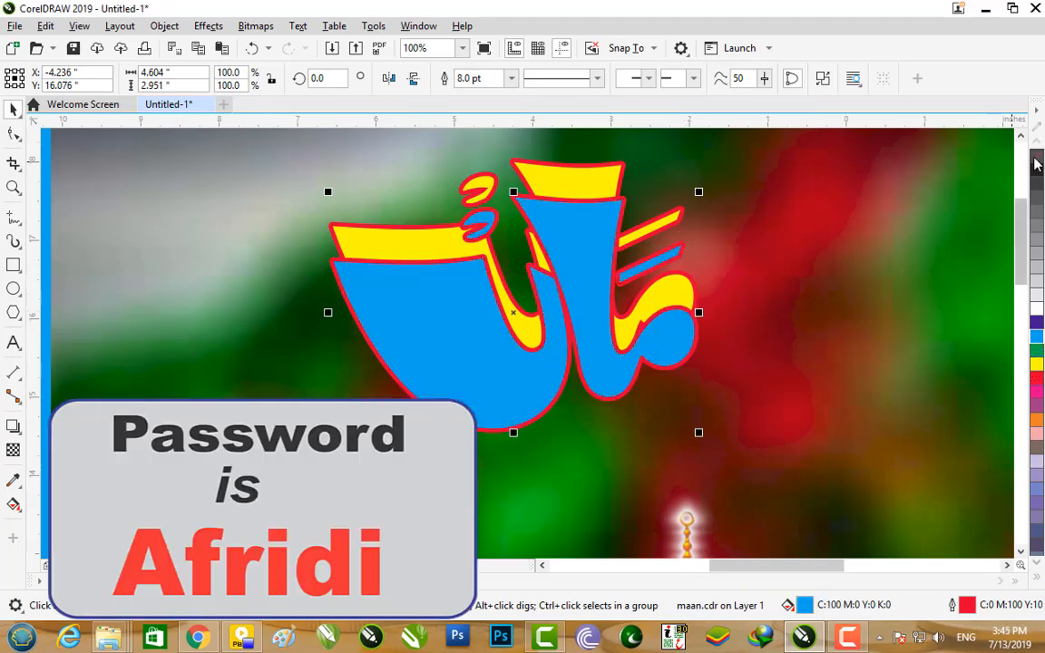
right_click(1037, 158)
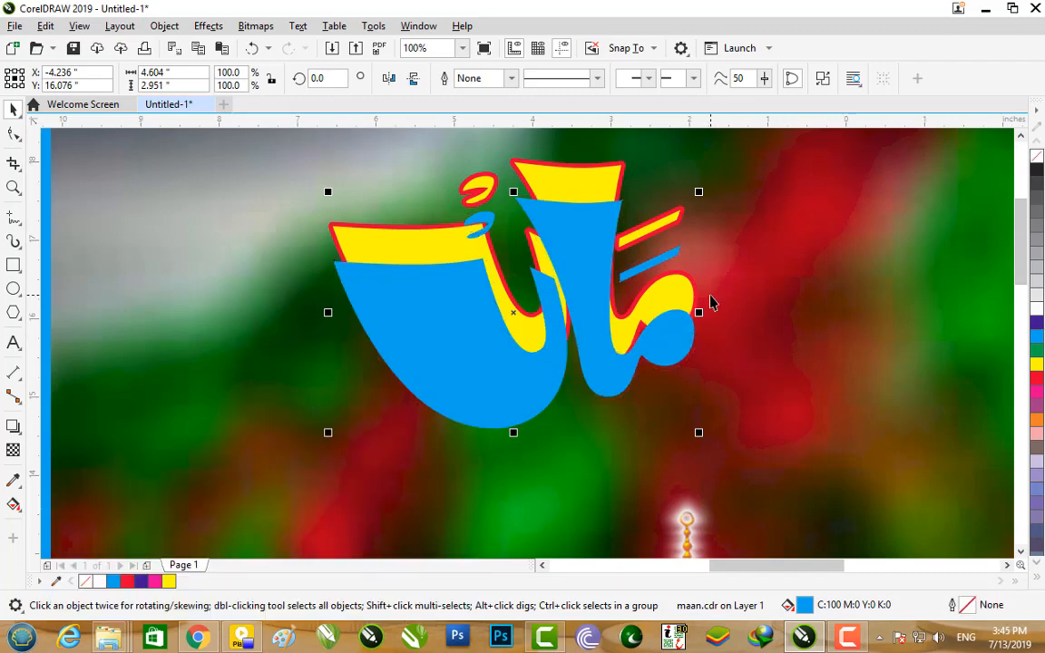
key("ctrl+Page_Down")
key("Escape")
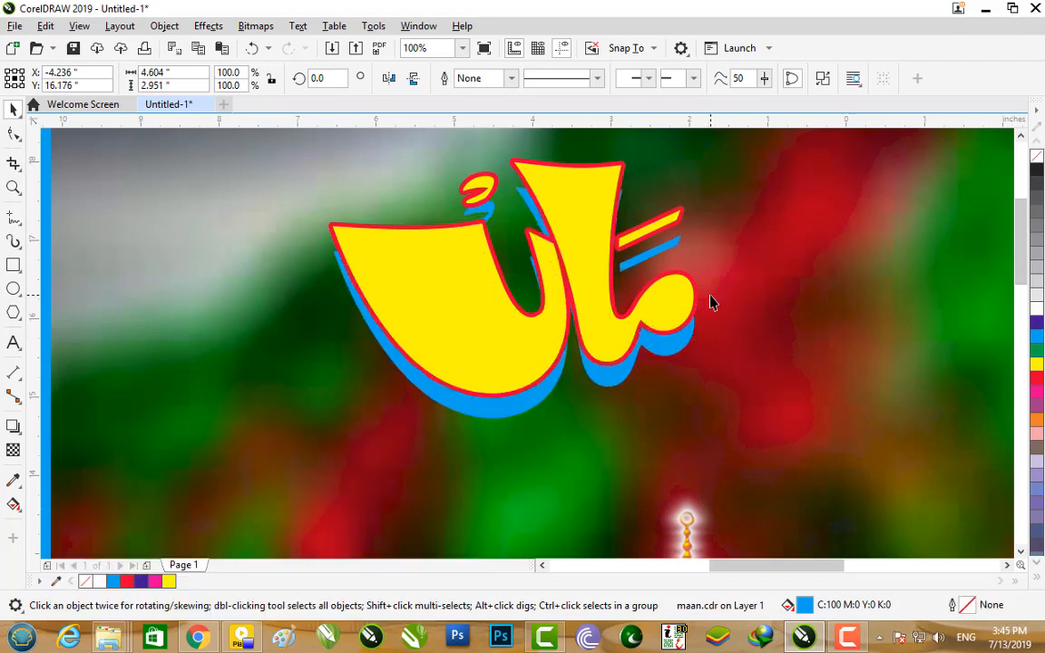
Step: Nudge the cyan copy up and slightly right so only a thin shadow edge shows beneath the maan calligraphy
key("Up")
key("Up")
key("Up")
key("Up")
key("Up")
key("Up")
key("Up")
key("Up")
key("Up")
key("Up")
key("Up")
key("Up")
key("Right")
key("Up")
key("Up")
key("Up")
key("Up")
key("Up")
key("Up")
key("Up")
key("Up")
key("Up")
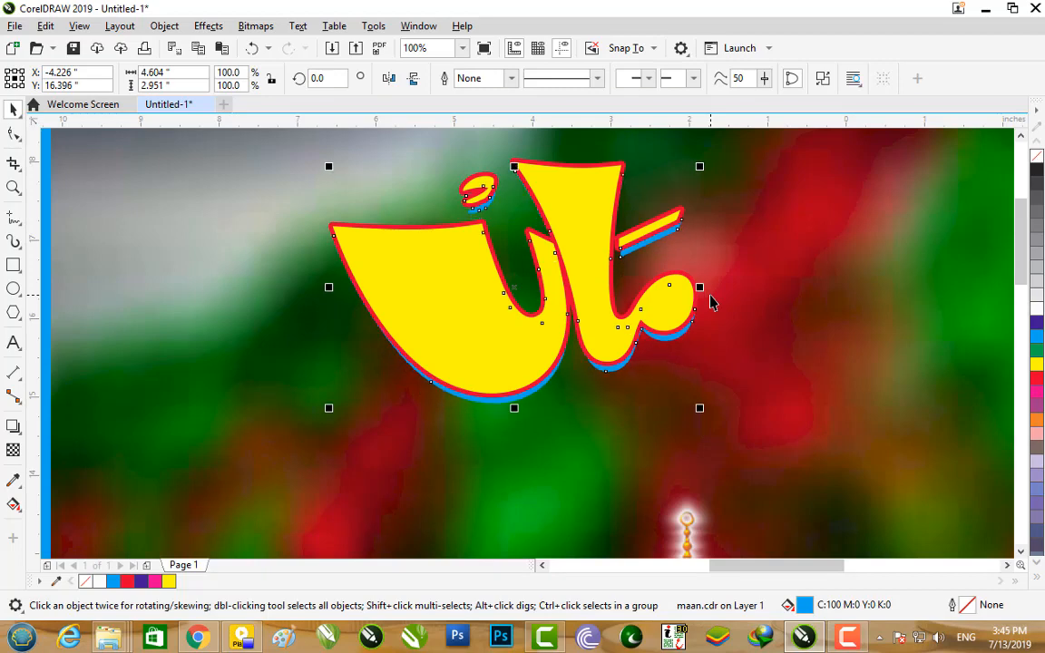
scroll(711, 296, "down", 2)
left_click(942, 288)
scroll(735, 289, "up", 2)
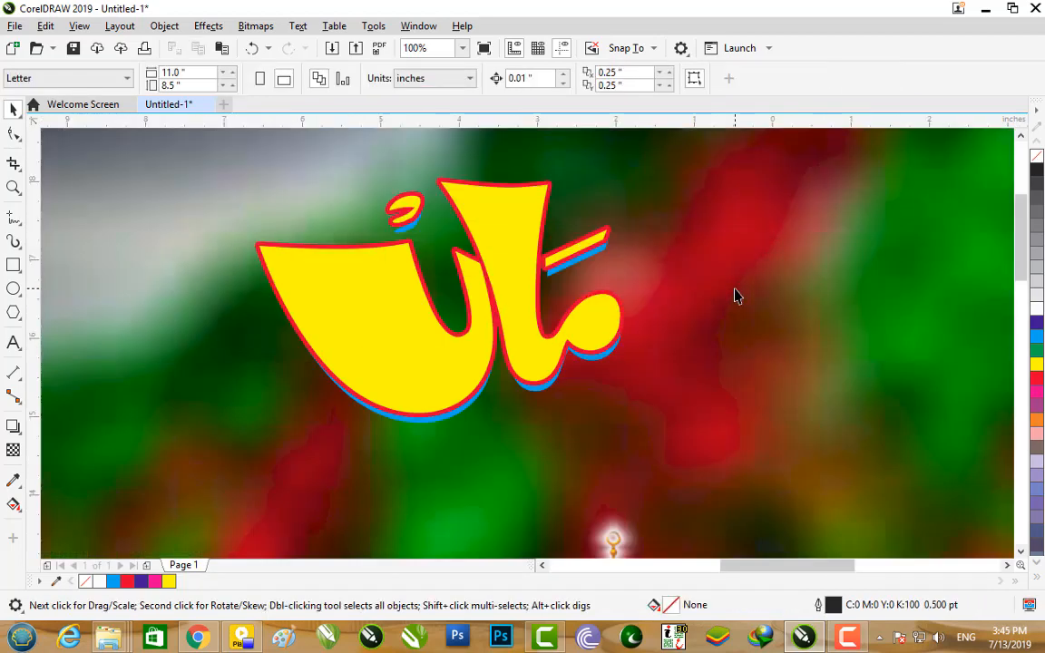
Step: Delete the maan calligraphy together with its cyan shadow copy
scroll(735, 296, "down", 2)
left_click_drag(827, 232, 595, 356)
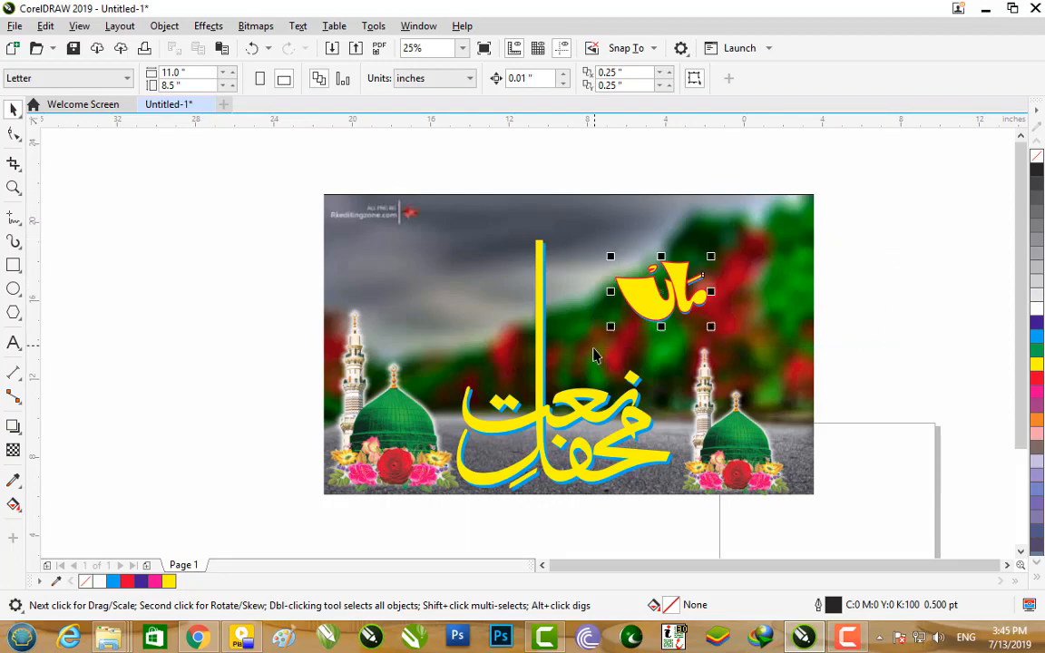
key("Delete")
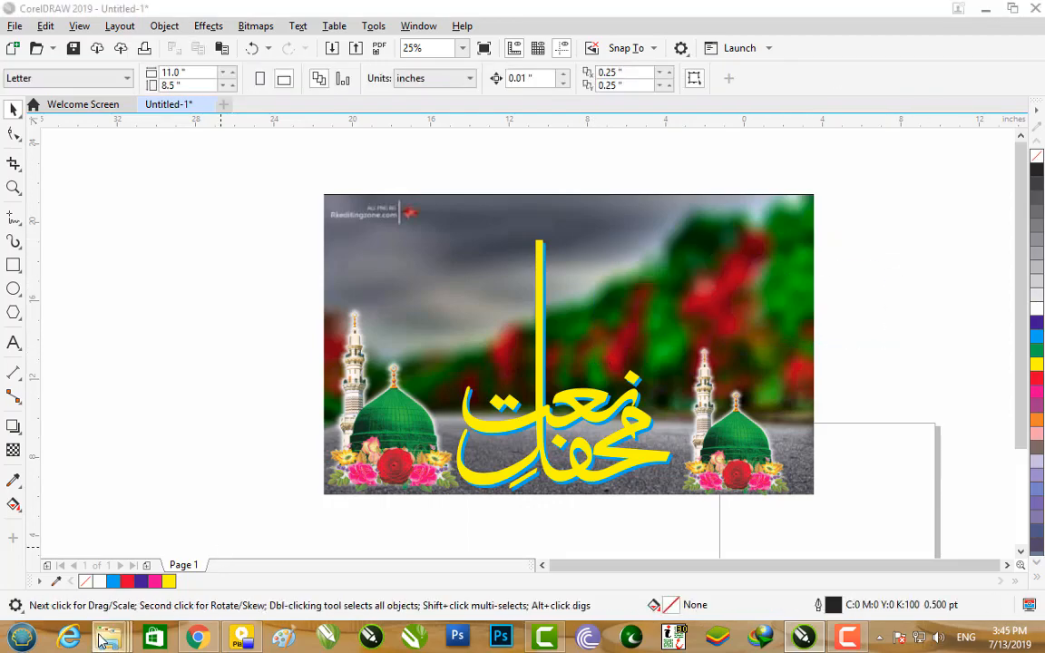
Step: Revisit the calligraphy folder, then minimise its window and CorelDRAW to reach the other open folder windows
mouse_move(109, 636)
left_click(481, 565)
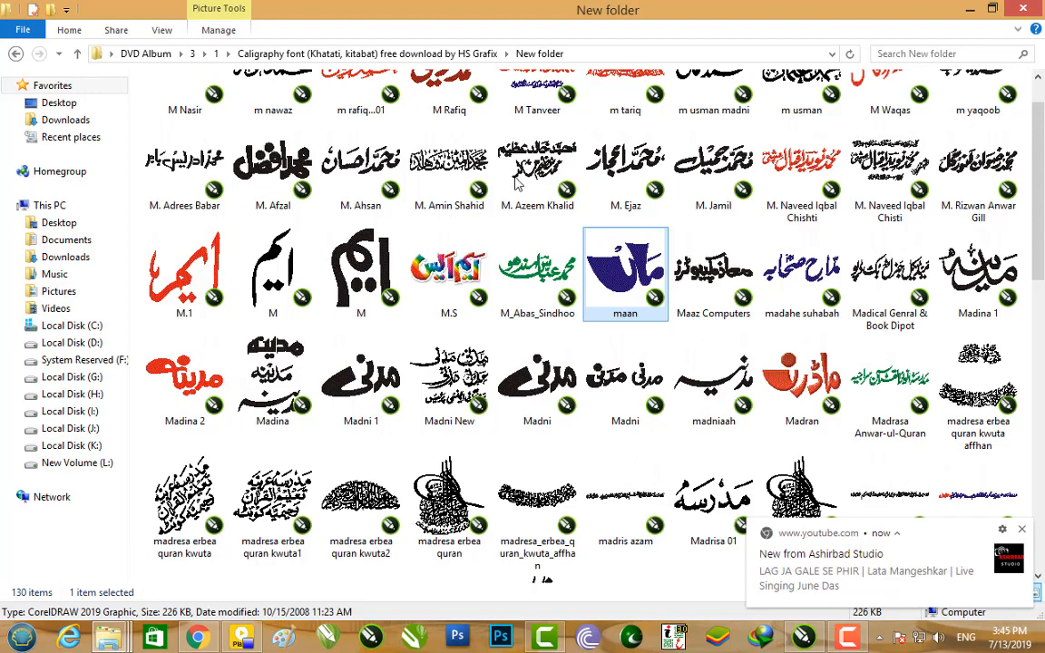
left_click(968, 11)
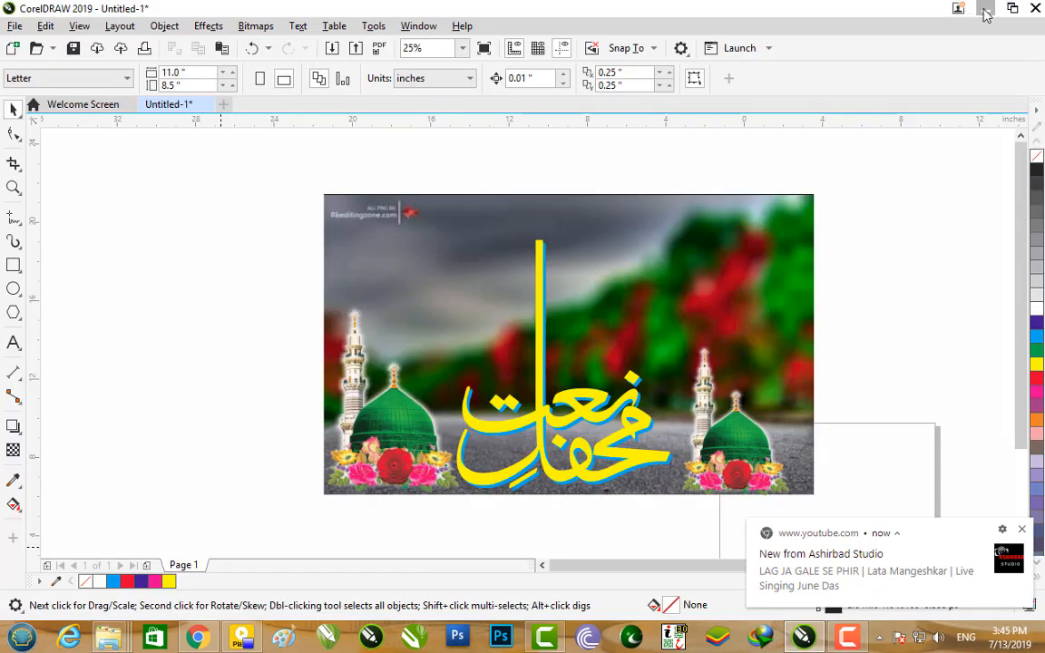
left_click(986, 12)
left_click(987, 11)
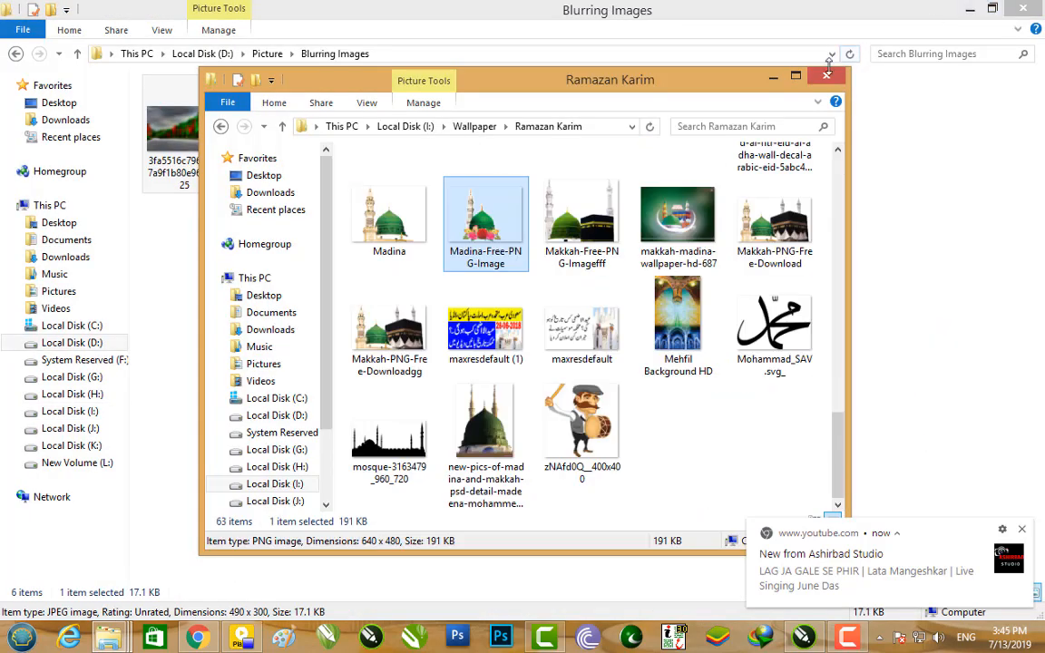